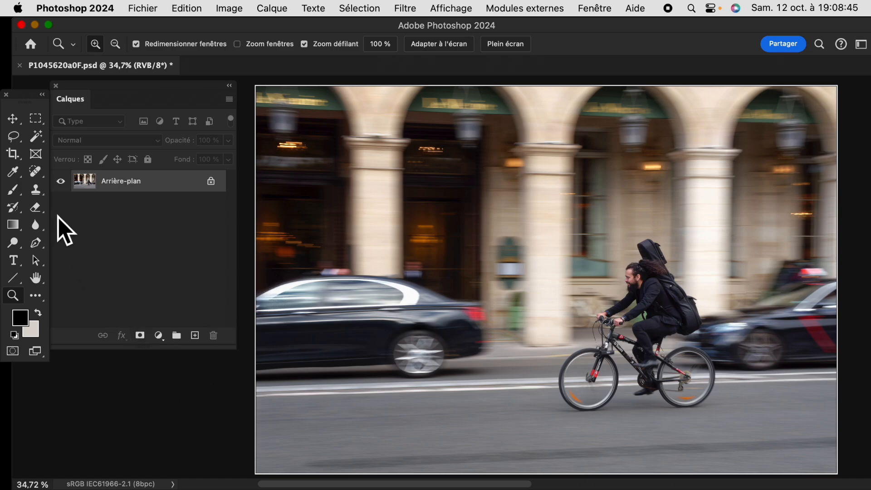
Crop the street photo tighter around the cyclist at its original ratio, keeping most of the black car in the frame
{"action": "left_click", "coordinate": [18, 158]}
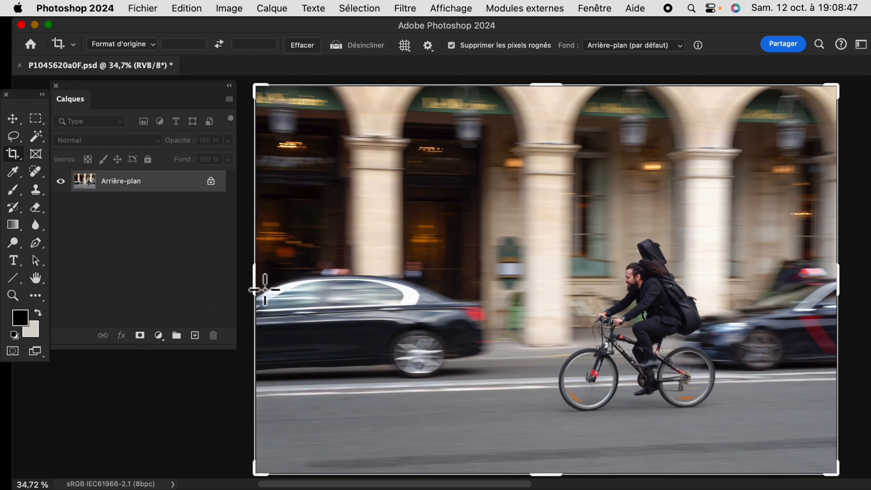
{"action": "left_click_drag", "start_coordinate": [253, 285], "coordinate": [305, 297]}
{"action": "left_click_drag", "start_coordinate": [590, 321], "coordinate": [622, 323]}
{"action": "left_click_drag", "start_coordinate": [300, 294], "coordinate": [315, 295]}
{"action": "left_click_drag", "start_coordinate": [594, 272], "coordinate": [641, 261]}
{"action": "left_click_drag", "start_coordinate": [313, 280], "coordinate": [336, 280]}
{"action": "left_click_drag", "start_coordinate": [548, 296], "coordinate": [607, 283]}
{"action": "left_click_drag", "start_coordinate": [330, 286], "coordinate": [325, 286]}
{"action": "left_click_drag", "start_coordinate": [566, 286], "coordinate": [553, 253]}
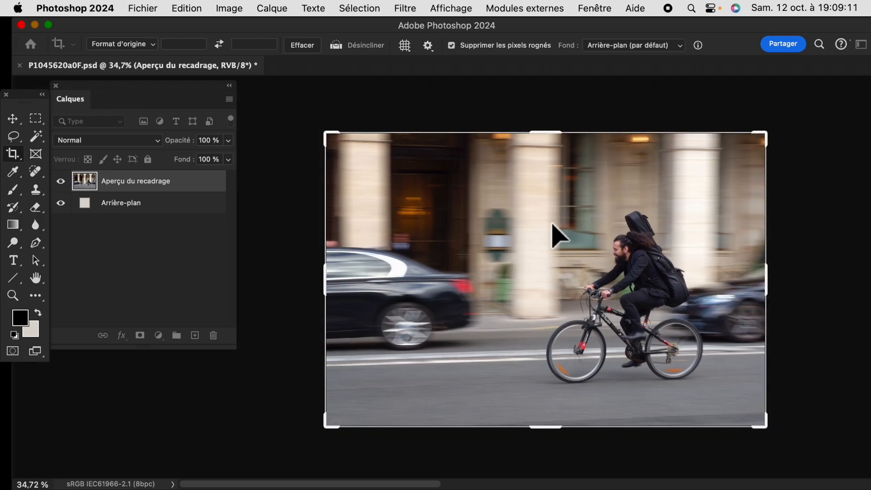
{"action": "key", "text": "Return"}
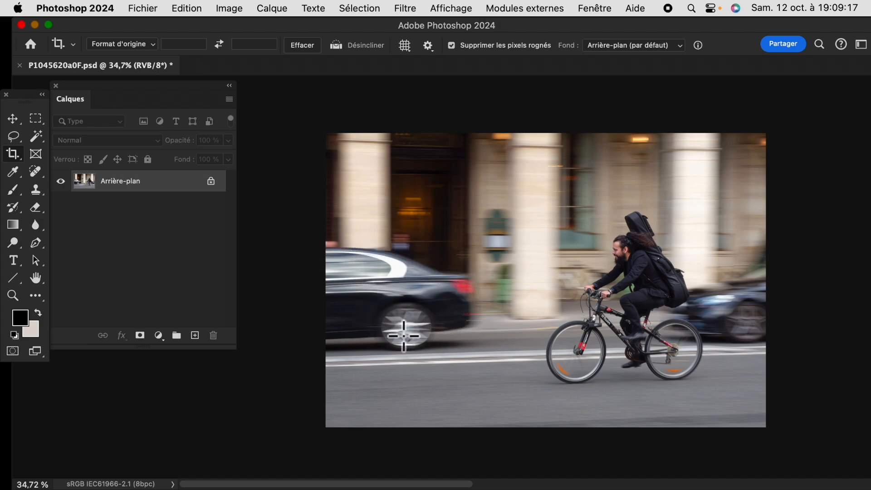
Duplicate the Arrière-plan layer, duplicate that copy, and make a rectangular selection around the black car in front of the cyclist
{"action": "left_click_drag", "start_coordinate": [91, 181], "coordinate": [195, 335]}
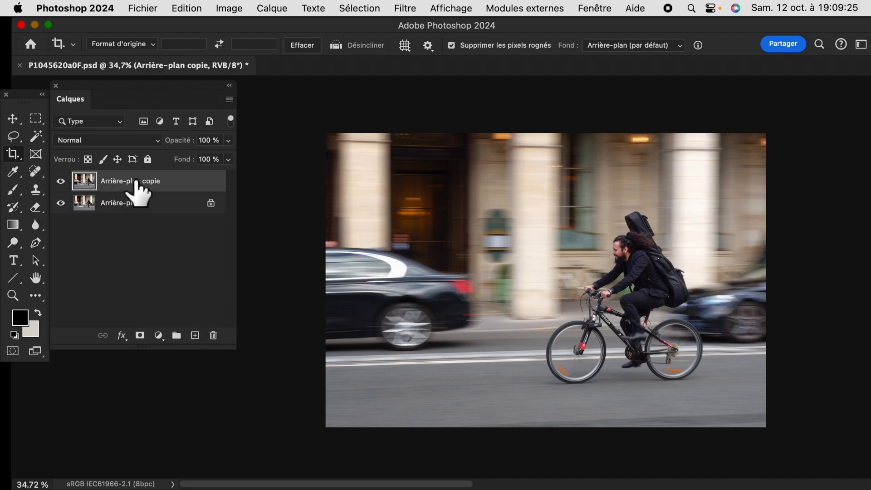
{"action": "left_click_drag", "start_coordinate": [93, 187], "coordinate": [194, 336]}
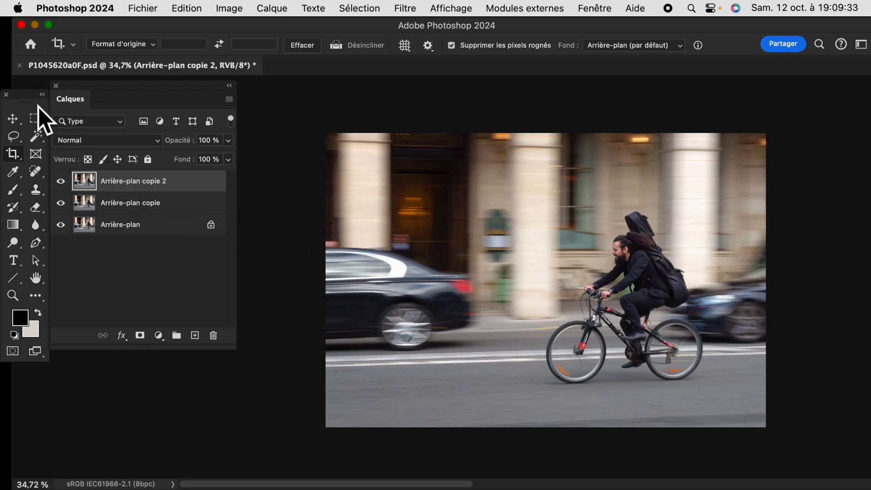
{"action": "left_click", "coordinate": [35, 119]}
{"action": "left_click_drag", "start_coordinate": [327, 219], "coordinate": [491, 376]}
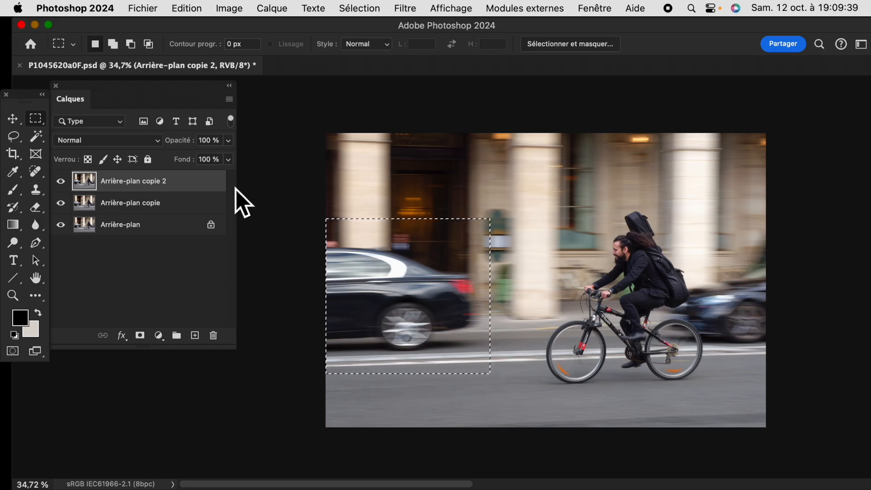
Apply Flou directionnel to the selected car area with angle 0° and distance 172 pixels, and compare it with the unblurred version
{"action": "left_click", "coordinate": [415, 10]}
{"action": "mouse_move", "coordinate": [425, 255]}
{"action": "mouse_move", "coordinate": [425, 278]}
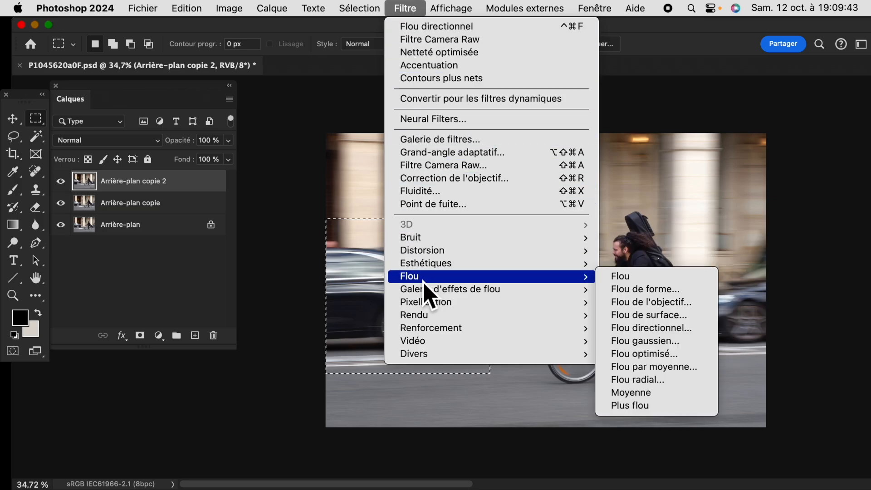
{"action": "left_click", "coordinate": [649, 329]}
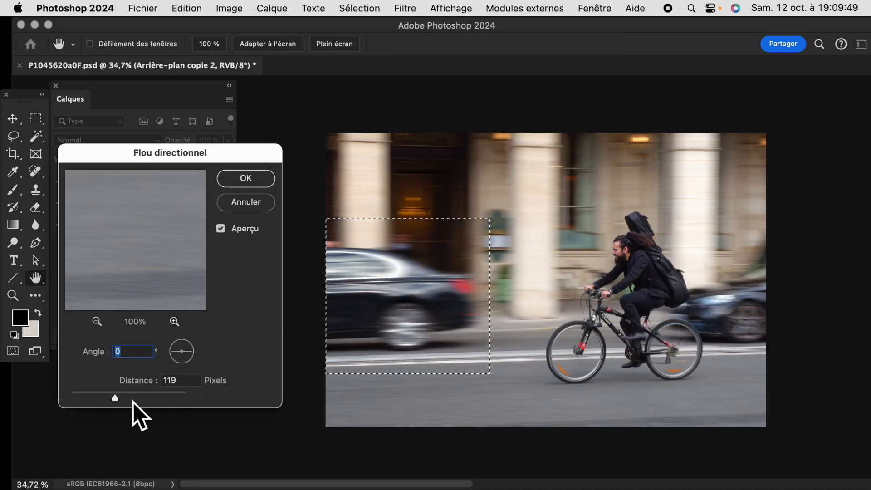
{"action": "left_click_drag", "start_coordinate": [117, 399], "coordinate": [136, 399]}
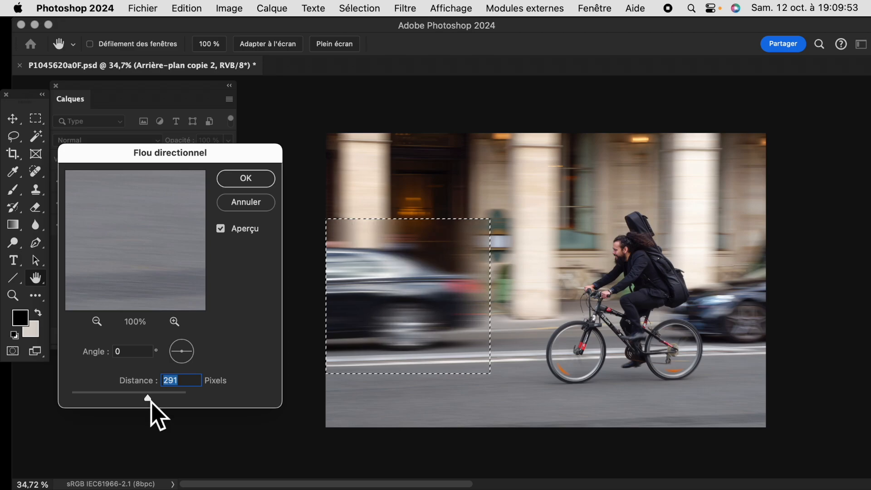
{"action": "mouse_move", "coordinate": [147, 403]}
{"action": "left_mouse_down"}
{"action": "mouse_move", "coordinate": [98, 399]}
{"action": "mouse_move", "coordinate": [132, 408]}
{"action": "left_mouse_up"}
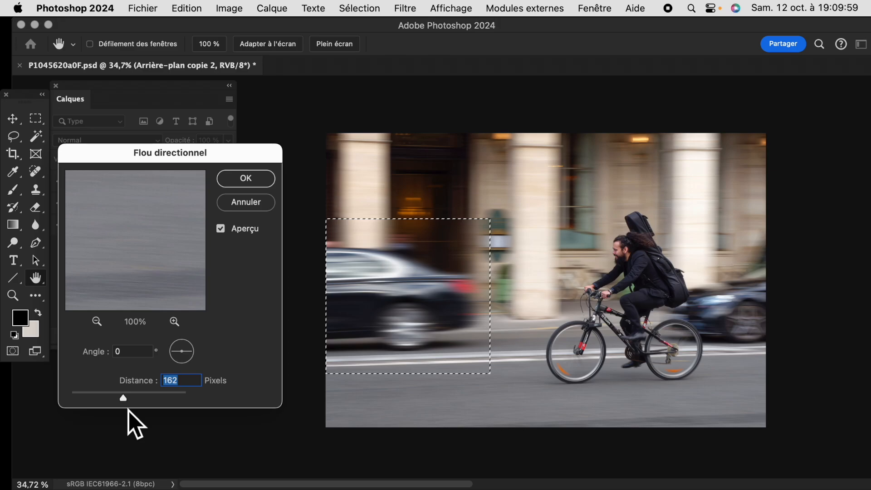
{"action": "left_click_drag", "start_coordinate": [130, 411], "coordinate": [132, 411]}
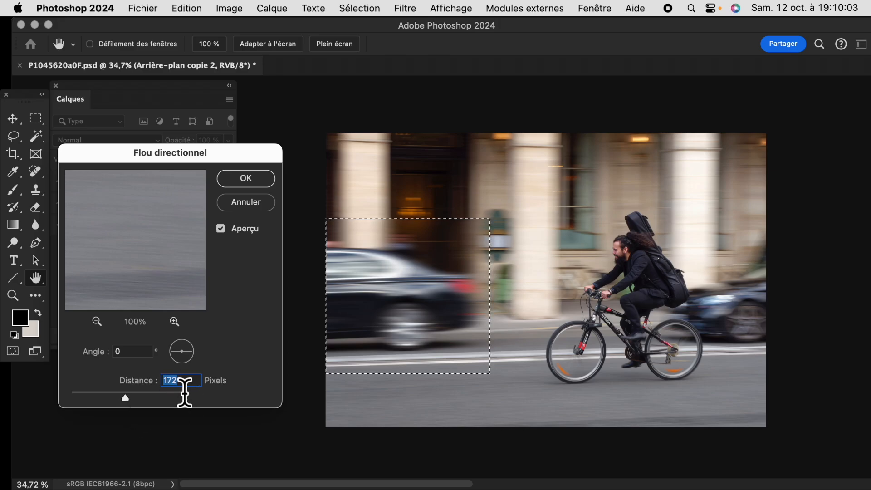
{"action": "left_click", "coordinate": [261, 182]}
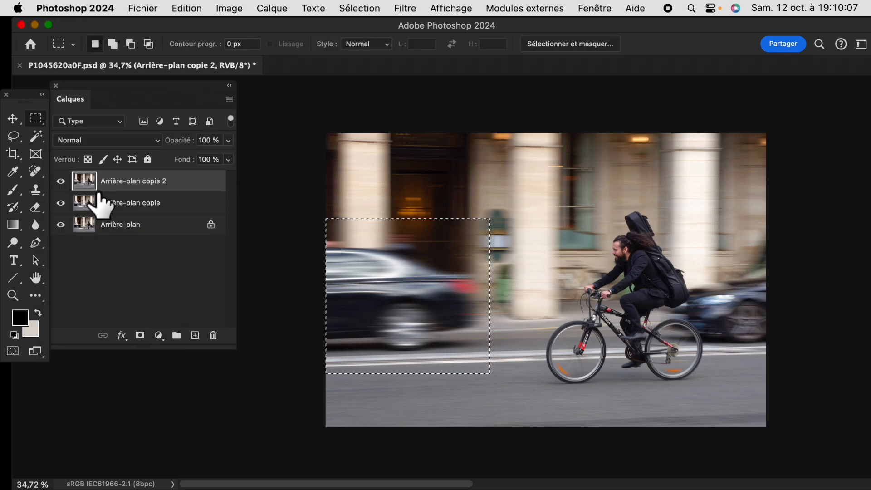
{"action": "left_click", "coordinate": [61, 182]}
{"action": "left_click", "coordinate": [61, 182]}
{"action": "left_click", "coordinate": [60, 182]}
{"action": "left_click", "coordinate": [61, 181]}
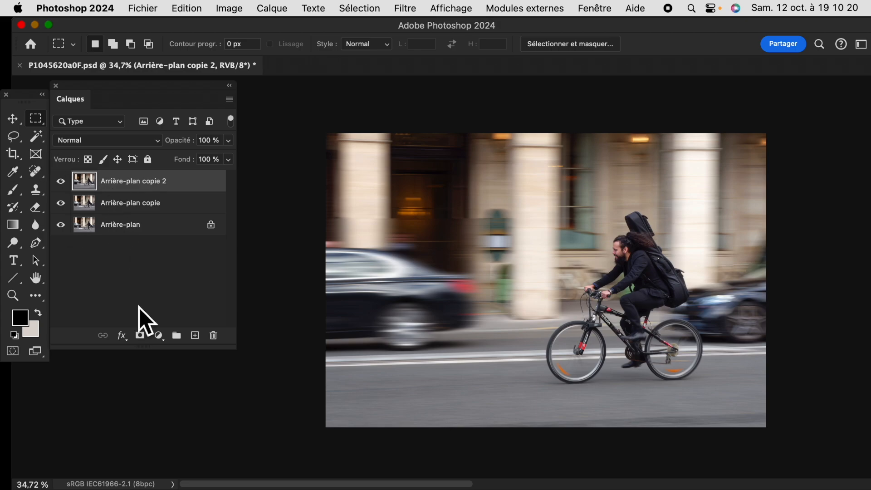
Add a layer mask to Arrière-plan copie 2 and fill it with Noir in Normal mode at 100% opacity
{"action": "left_click", "coordinate": [140, 336]}
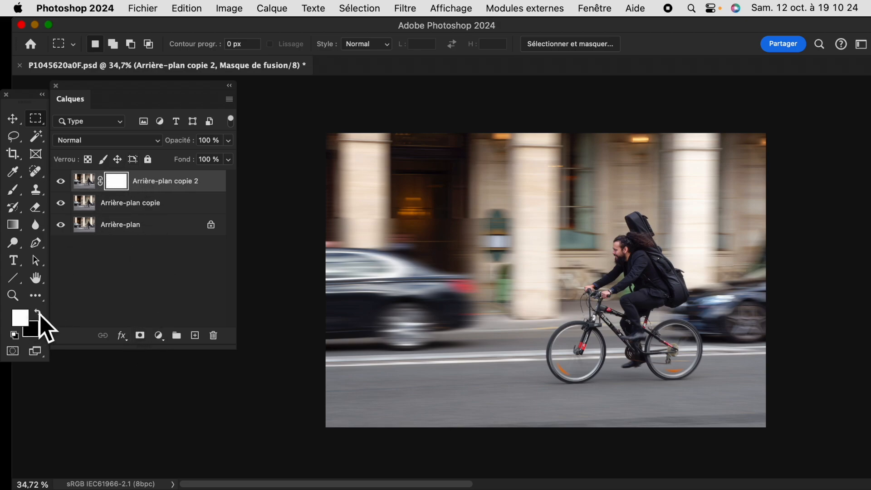
{"action": "left_click", "coordinate": [186, 9]}
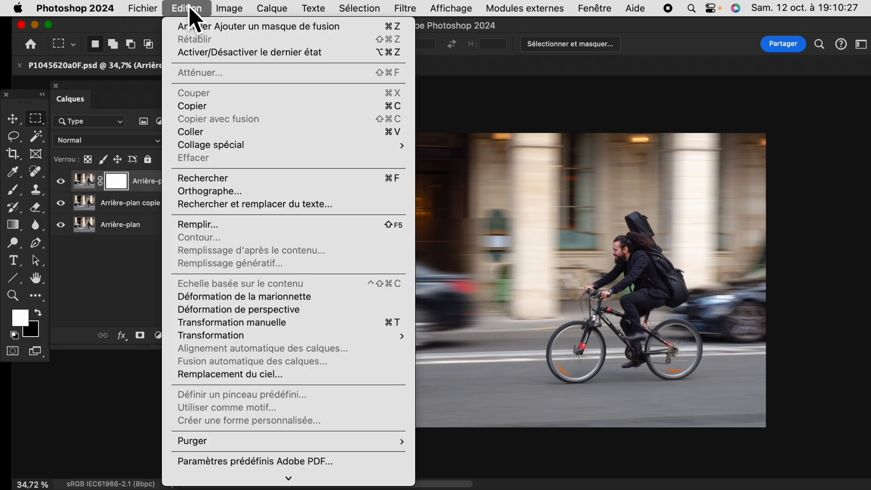
{"action": "left_click", "coordinate": [223, 227]}
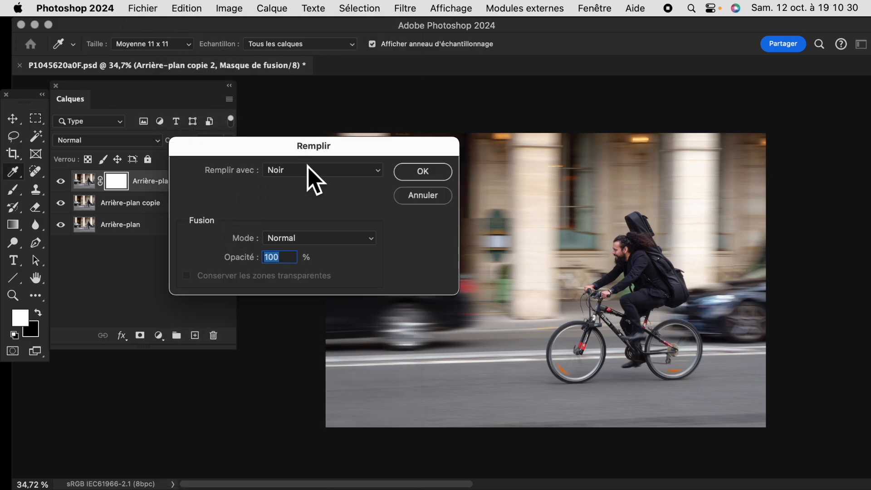
{"action": "left_click", "coordinate": [433, 174]}
{"action": "key", "text": "m"}
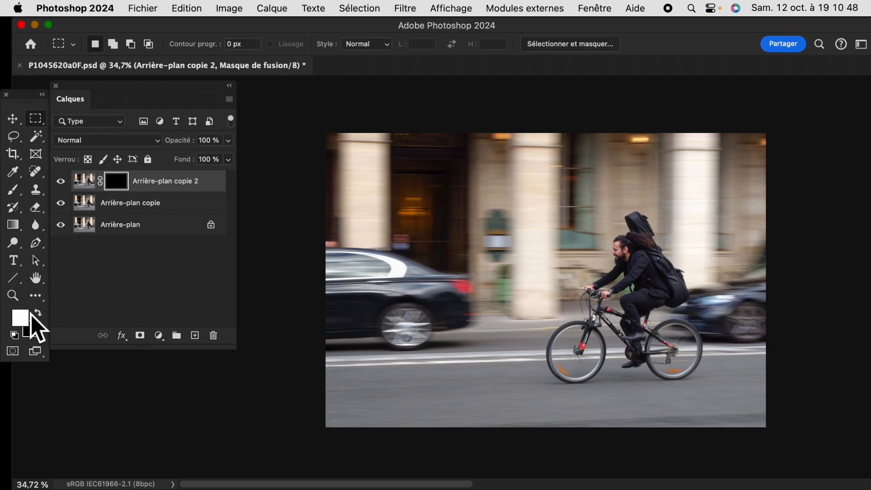
Paint white on the mask with a soft 91 px brush at 100% opacity along the car's roof, rear, wheel and lower edge
{"action": "left_click", "coordinate": [18, 195]}
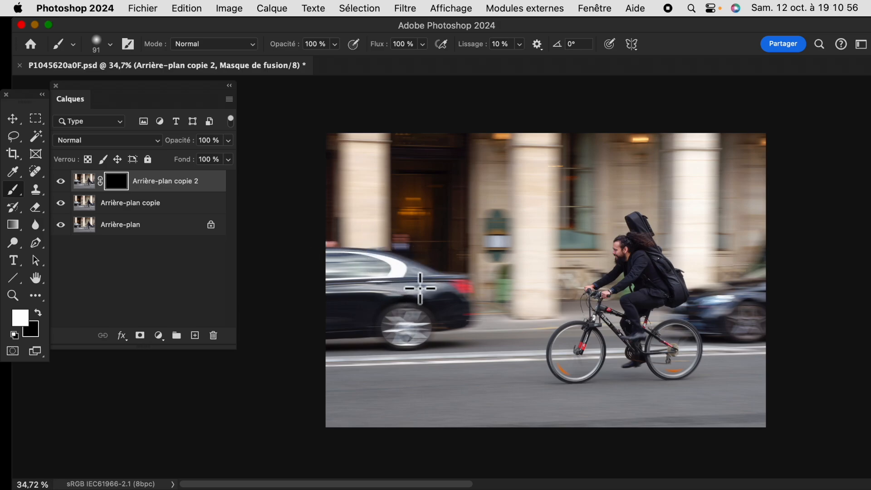
{"action": "key", "text": "super+1"}
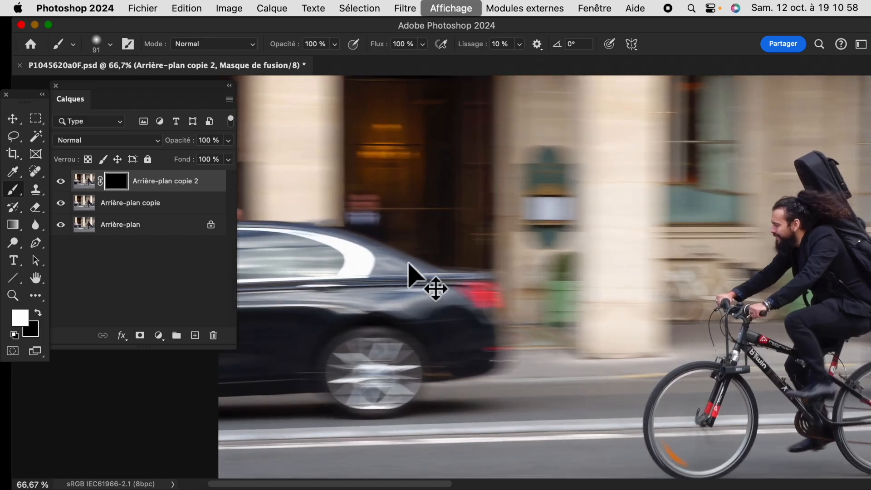
{"action": "key", "text": "super+space"}
{"action": "key", "text": "Escape"}
{"action": "left_click_drag", "start_coordinate": [486, 262], "coordinate": [700, 204]}
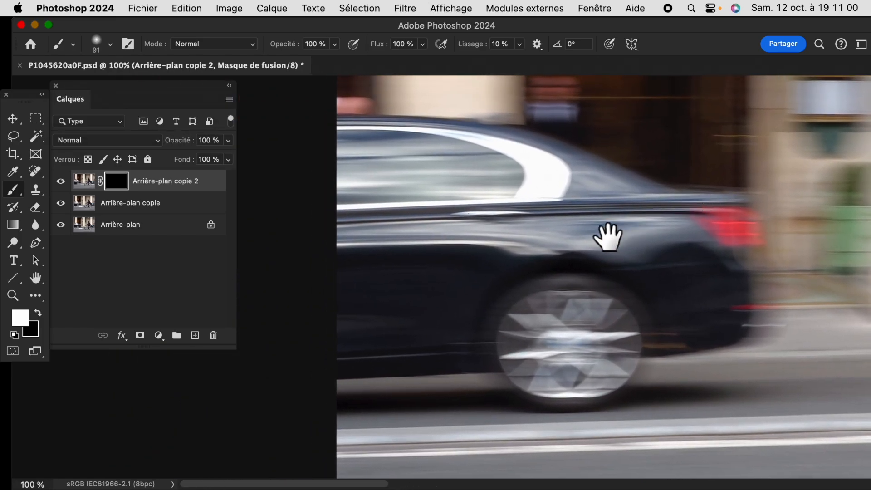
{"action": "left_click_drag", "start_coordinate": [580, 207], "coordinate": [578, 249]}
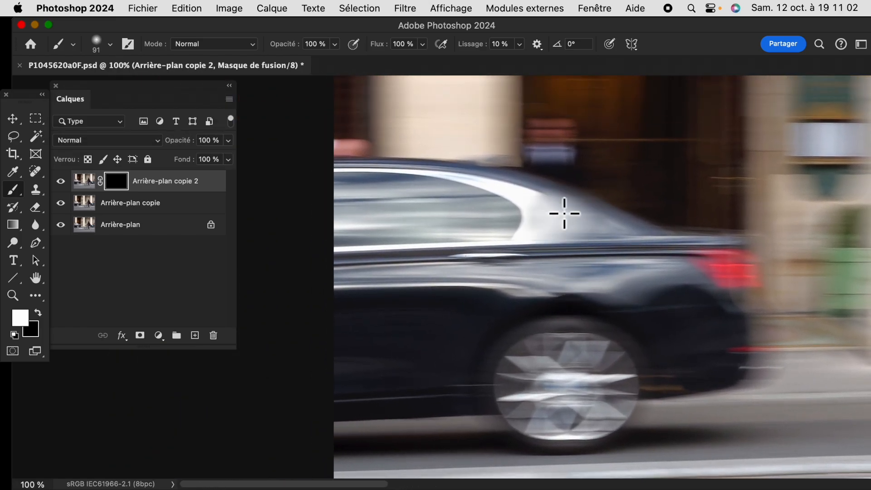
{"action": "mouse_move", "coordinate": [365, 173]}
{"action": "left_mouse_down"}
{"action": "mouse_move", "coordinate": [484, 227]}
{"action": "mouse_move", "coordinate": [504, 228]}
{"action": "mouse_move", "coordinate": [383, 209]}
{"action": "left_mouse_up"}
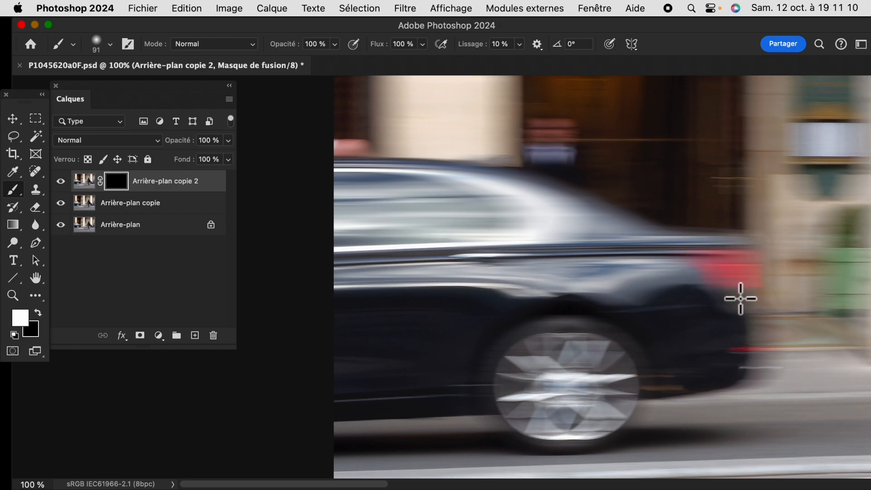
{"action": "mouse_move", "coordinate": [741, 298]}
{"action": "left_mouse_down"}
{"action": "mouse_move", "coordinate": [740, 375]}
{"action": "mouse_move", "coordinate": [648, 393]}
{"action": "mouse_move", "coordinate": [712, 352]}
{"action": "mouse_move", "coordinate": [692, 365]}
{"action": "mouse_move", "coordinate": [601, 313]}
{"action": "mouse_move", "coordinate": [642, 395]}
{"action": "mouse_move", "coordinate": [601, 436]}
{"action": "mouse_move", "coordinate": [546, 437]}
{"action": "mouse_move", "coordinate": [488, 391]}
{"action": "mouse_move", "coordinate": [543, 412]}
{"action": "mouse_move", "coordinate": [537, 348]}
{"action": "mouse_move", "coordinate": [502, 410]}
{"action": "left_mouse_up"}
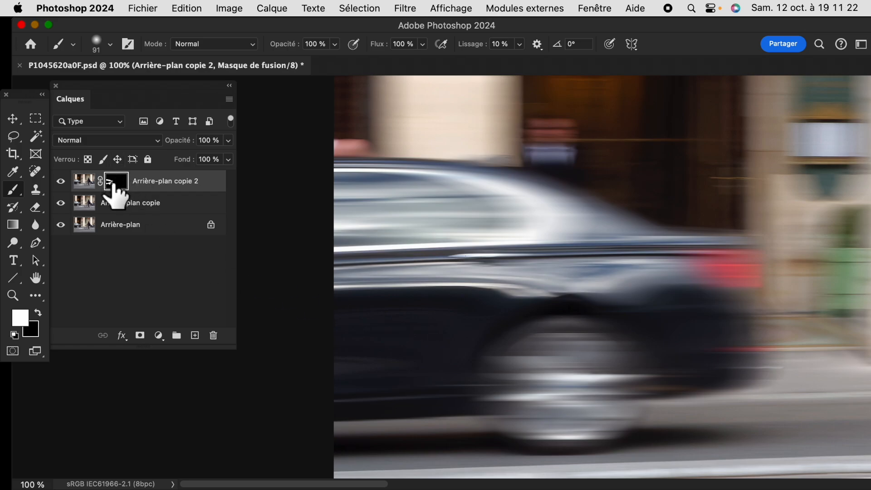
Display the layer mask alone, fill the remaining black gaps inside the car shape with white brush strokes, and return to the image
{"action": "left_click", "coordinate": [119, 183], "text": "alt"}
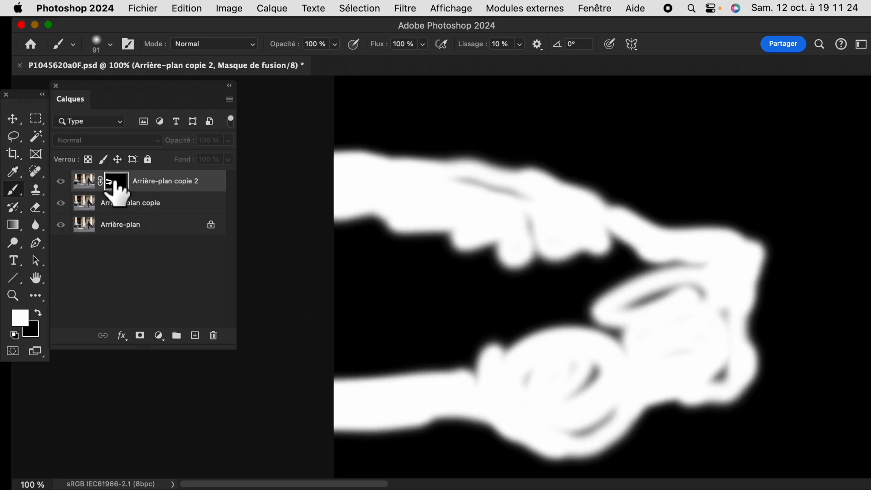
{"action": "mouse_move", "coordinate": [570, 229]}
{"action": "left_mouse_down"}
{"action": "mouse_move", "coordinate": [605, 272]}
{"action": "mouse_move", "coordinate": [640, 270]}
{"action": "mouse_move", "coordinate": [593, 262]}
{"action": "mouse_move", "coordinate": [612, 242]}
{"action": "mouse_move", "coordinate": [592, 267]}
{"action": "mouse_move", "coordinate": [419, 199]}
{"action": "mouse_move", "coordinate": [373, 214]}
{"action": "mouse_move", "coordinate": [326, 268]}
{"action": "mouse_move", "coordinate": [370, 236]}
{"action": "mouse_move", "coordinate": [445, 204]}
{"action": "mouse_move", "coordinate": [449, 238]}
{"action": "mouse_move", "coordinate": [346, 355]}
{"action": "mouse_move", "coordinate": [381, 310]}
{"action": "mouse_move", "coordinate": [435, 308]}
{"action": "mouse_move", "coordinate": [413, 366]}
{"action": "mouse_move", "coordinate": [470, 274]}
{"action": "mouse_move", "coordinate": [497, 254]}
{"action": "mouse_move", "coordinate": [540, 252]}
{"action": "mouse_move", "coordinate": [539, 355]}
{"action": "mouse_move", "coordinate": [583, 342]}
{"action": "mouse_move", "coordinate": [655, 300]}
{"action": "left_mouse_up"}
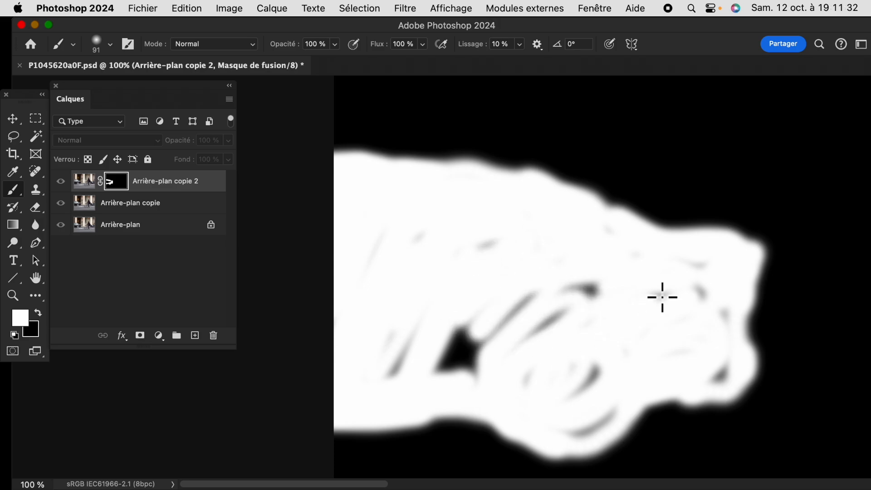
{"action": "mouse_move", "coordinate": [717, 363]}
{"action": "left_mouse_down"}
{"action": "mouse_move", "coordinate": [655, 403]}
{"action": "mouse_move", "coordinate": [581, 388]}
{"action": "left_mouse_up"}
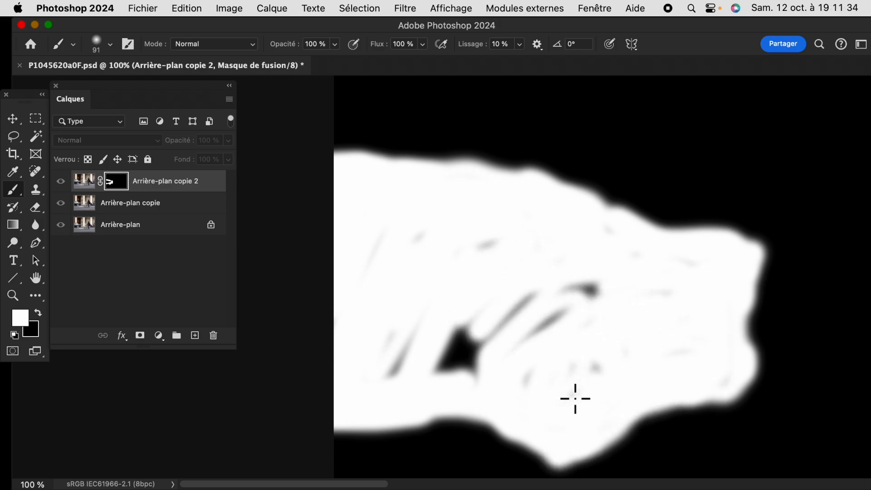
{"action": "mouse_move", "coordinate": [539, 364]}
{"action": "left_mouse_down"}
{"action": "mouse_move", "coordinate": [577, 301]}
{"action": "mouse_move", "coordinate": [492, 356]}
{"action": "mouse_move", "coordinate": [471, 358]}
{"action": "mouse_move", "coordinate": [440, 324]}
{"action": "left_mouse_up"}
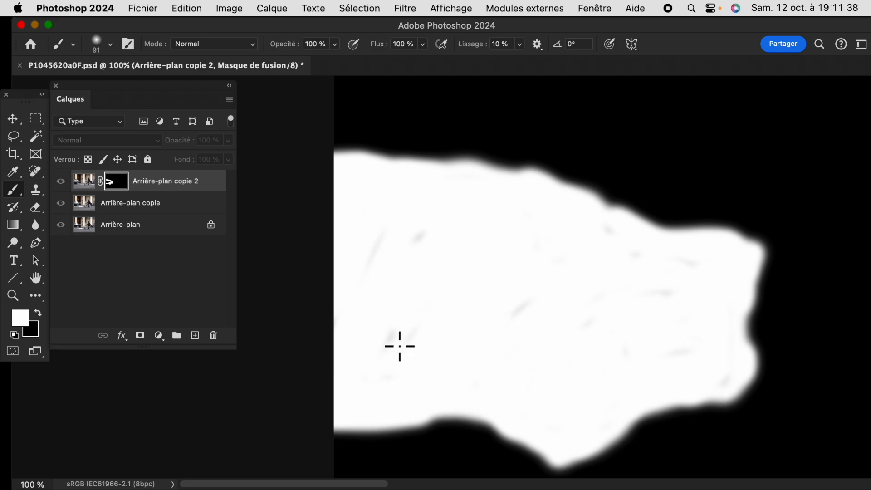
{"action": "left_click", "coordinate": [116, 181], "text": "alt"}
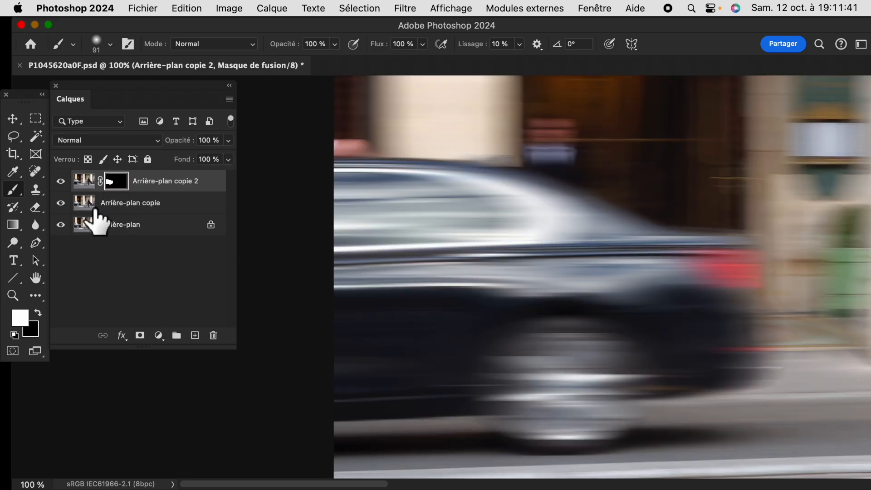
Compare the car with and without the masked blur layer, both close up and across the whole photo
{"action": "left_click", "coordinate": [61, 181]}
{"action": "left_click", "coordinate": [60, 186]}
{"action": "left_click", "coordinate": [59, 187]}
{"action": "key", "text": "super+0"}
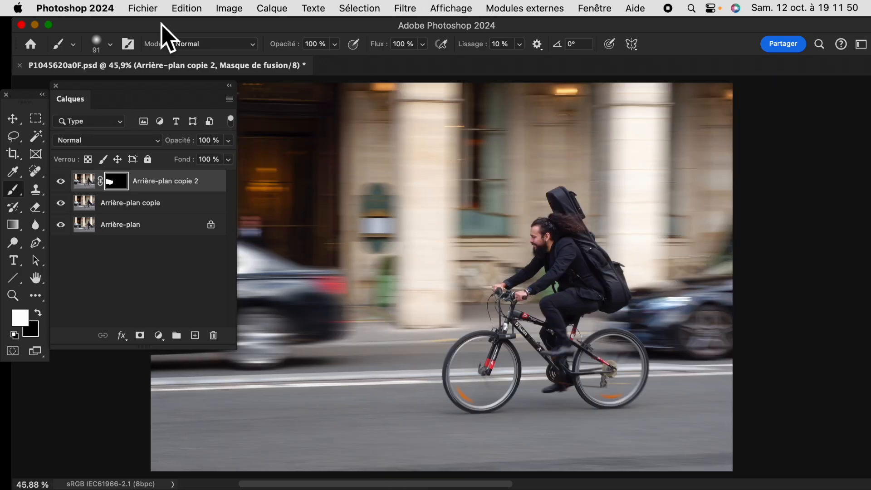
{"action": "left_click_drag", "start_coordinate": [369, 132], "coordinate": [489, 134]}
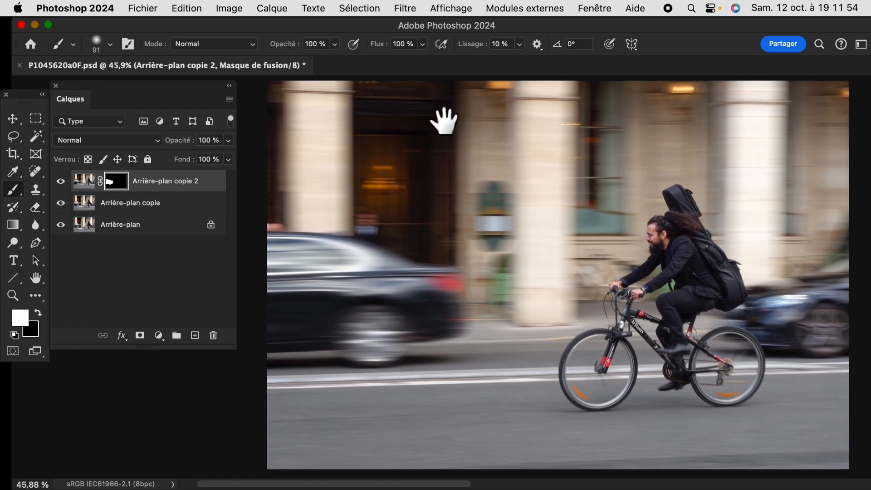
{"action": "left_click", "coordinate": [61, 181]}
{"action": "left_click", "coordinate": [60, 182]}
{"action": "left_click", "coordinate": [60, 181]}
{"action": "left_click", "coordinate": [61, 181]}
{"action": "left_click", "coordinate": [60, 202]}
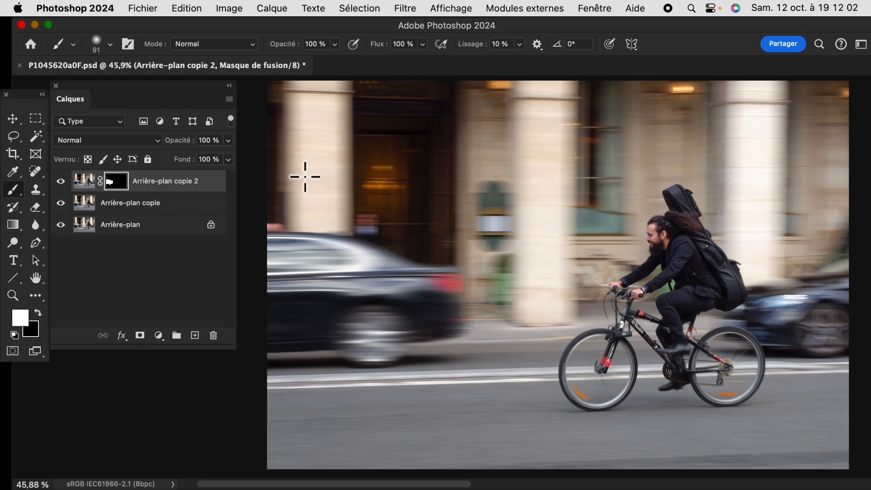
{"action": "left_click_drag", "start_coordinate": [444, 253], "coordinate": [445, 277]}
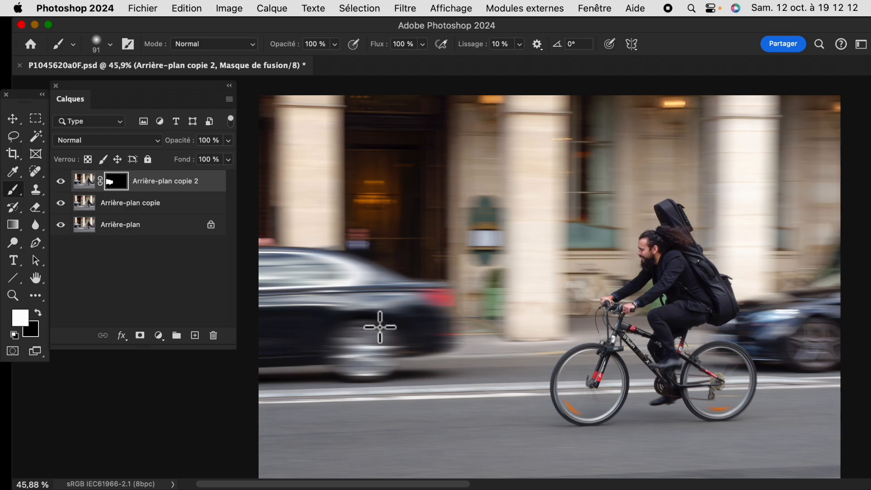
Duplicate the Arrière-plan layer again and hide Arrière-plan copie and Arrière-plan copie 2 above it
{"action": "left_click", "coordinate": [98, 247]}
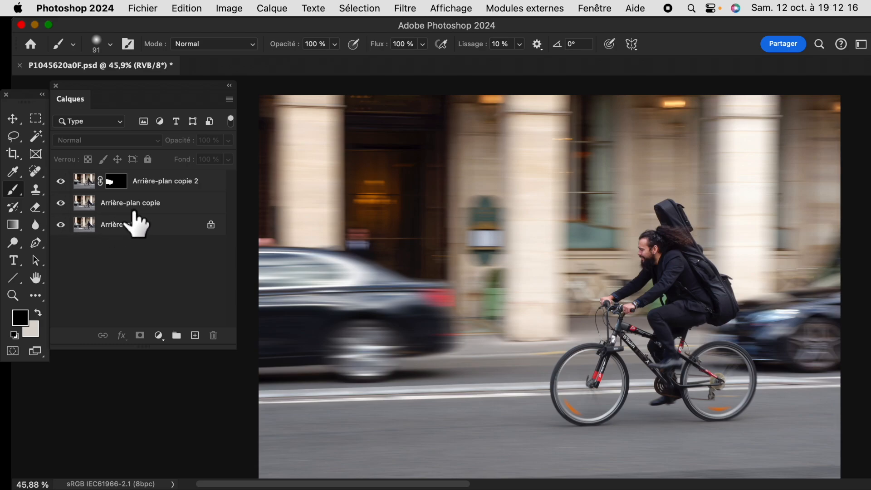
{"action": "left_click_drag", "start_coordinate": [113, 229], "coordinate": [196, 335]}
{"action": "left_click", "coordinate": [60, 203]}
{"action": "left_click", "coordinate": [61, 180]}
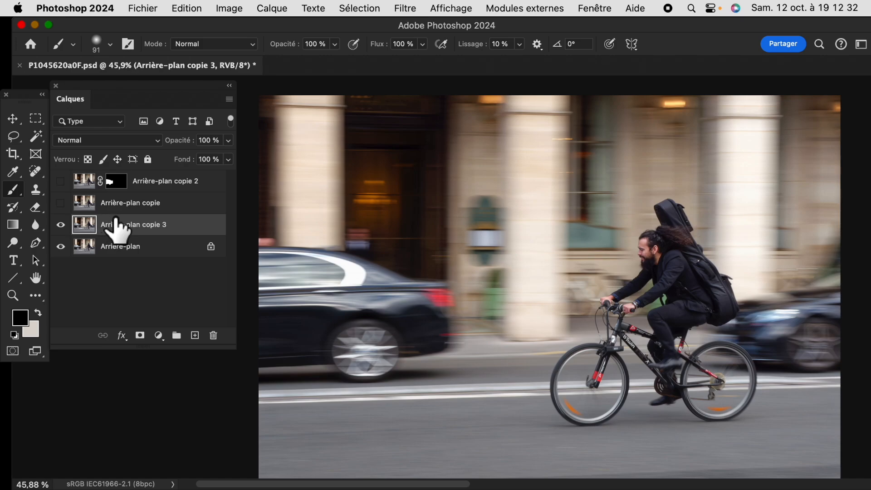
Show the rulers and place vertical guides at about 12.7, just before the central pillar, and about 6, through the car's rear wheel
{"action": "left_click", "coordinate": [36, 118]}
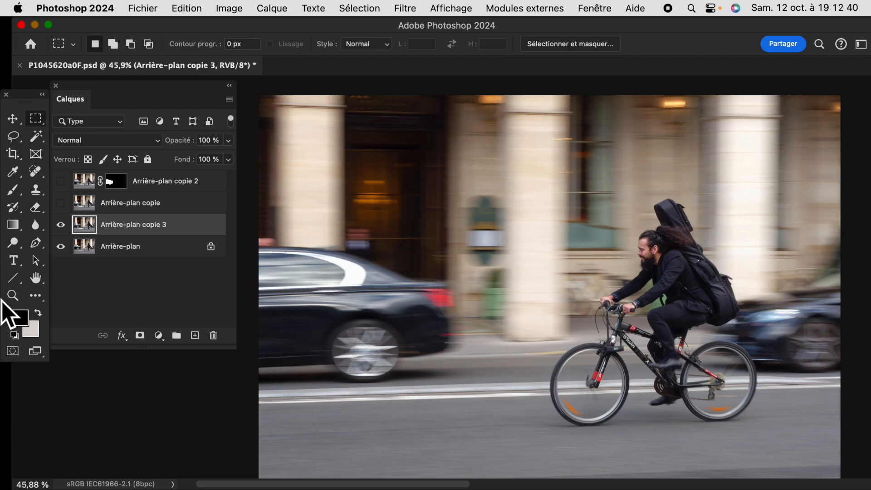
{"action": "key", "text": "super+r"}
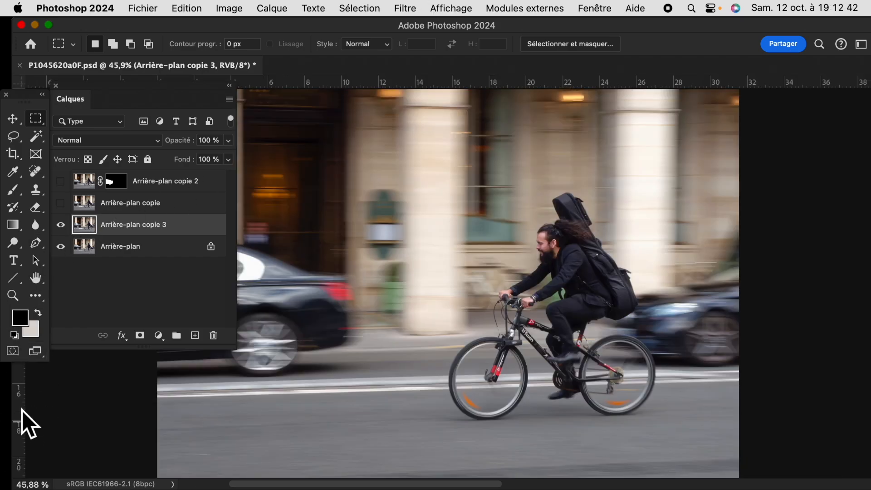
{"action": "key", "text": "space"}
{"action": "left_click_drag", "start_coordinate": [199, 409], "coordinate": [228, 398]}
{"action": "left_click_drag", "start_coordinate": [21, 413], "coordinate": [496, 416]}
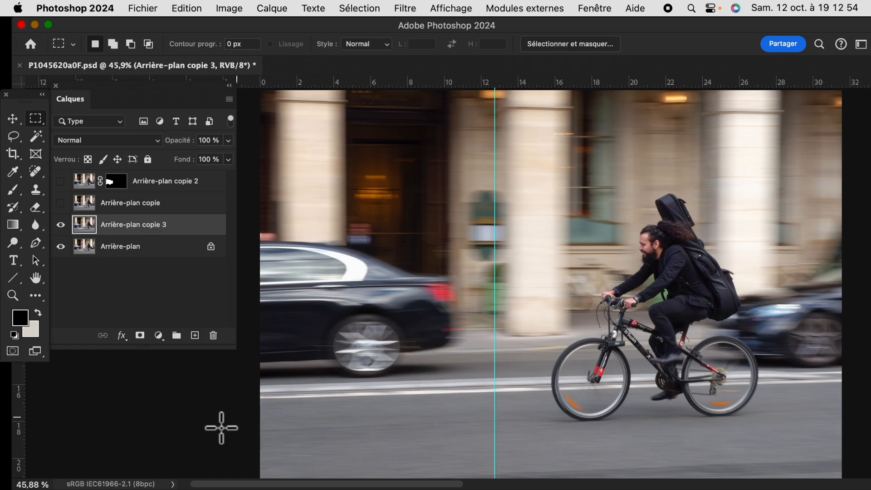
{"action": "left_click_drag", "start_coordinate": [22, 436], "coordinate": [372, 412]}
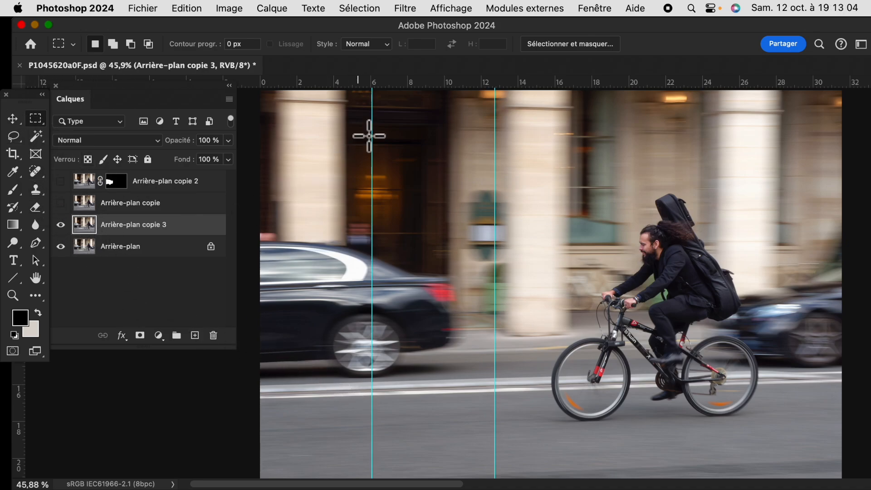
Select the full-height strip of Arrière-plan copie 3 between the two guides with a rectangular marquee
{"action": "scroll", "coordinate": [448, 59], "scroll_direction": "up", "scroll_amount": 1}
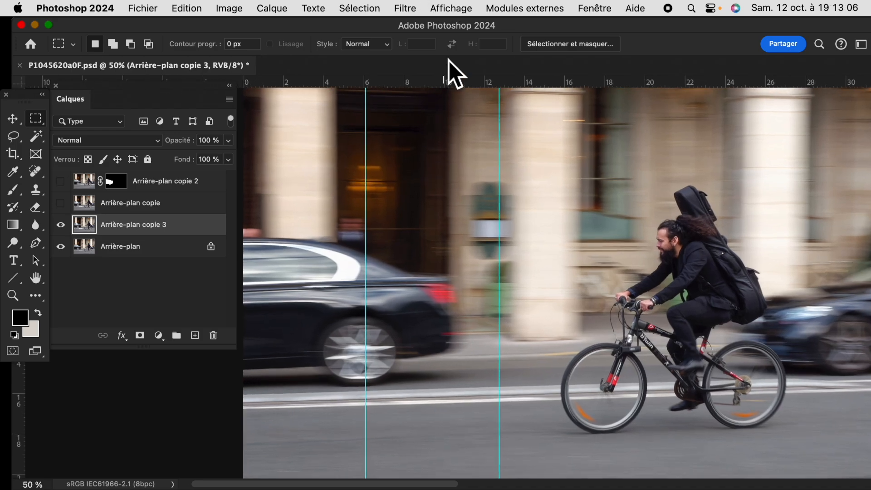
{"action": "scroll", "coordinate": [451, 74], "scroll_direction": "down", "scroll_amount": 2}
{"action": "left_click_drag", "start_coordinate": [407, 174], "coordinate": [472, 397]}
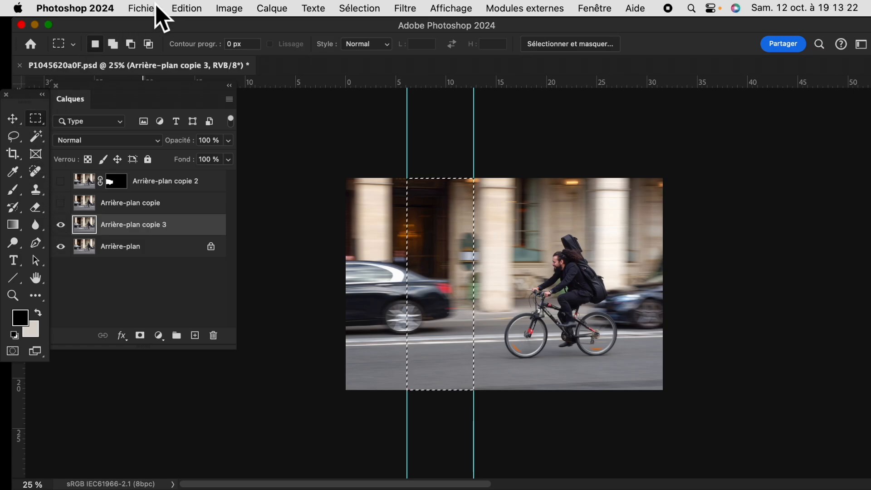
Stretch the selected strip horizontally with Distorsion beyond the photo's left edge to about 281% width, keep it level, and deselect
{"action": "left_click", "coordinate": [187, 8]}
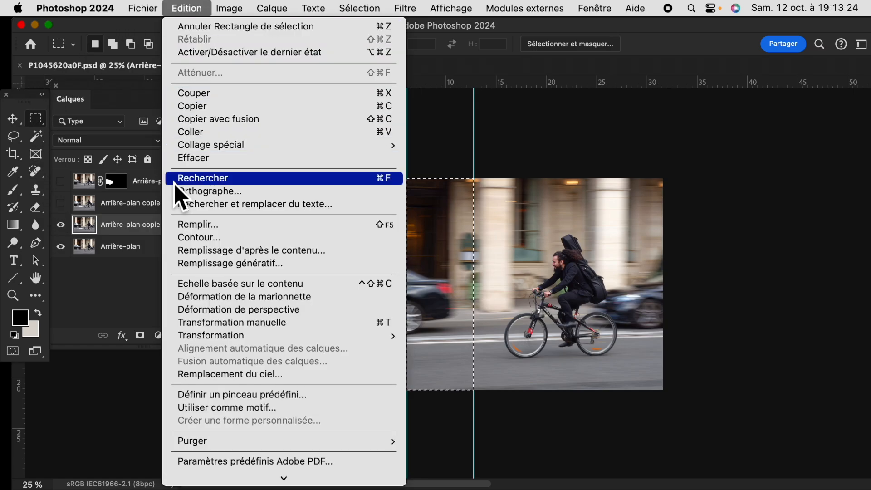
{"action": "mouse_move", "coordinate": [199, 336]}
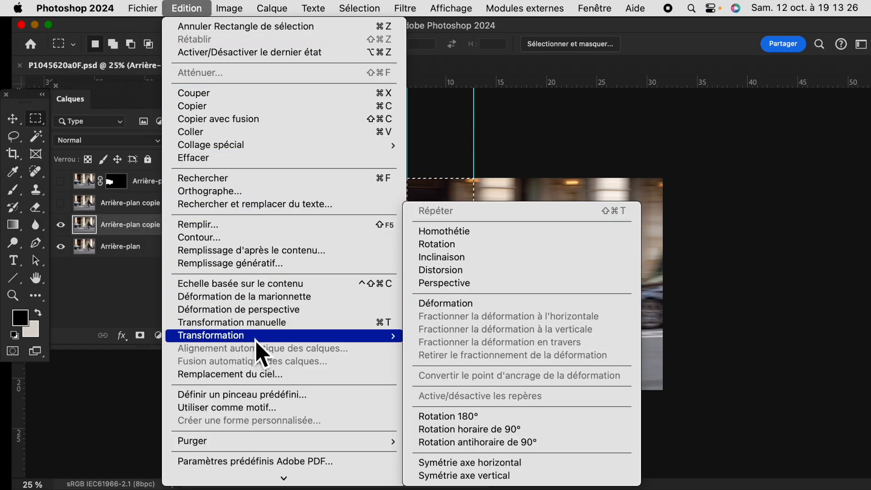
{"action": "left_click", "coordinate": [456, 271]}
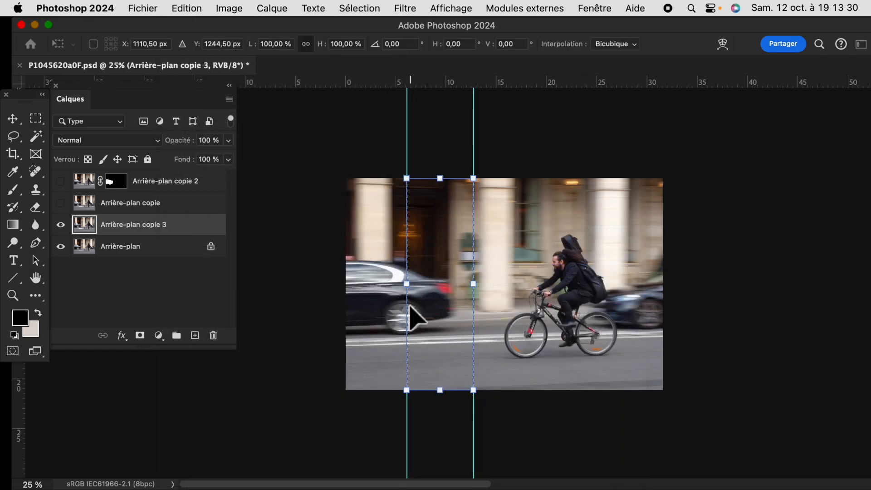
{"action": "left_click_drag", "start_coordinate": [407, 284], "coordinate": [286, 291]}
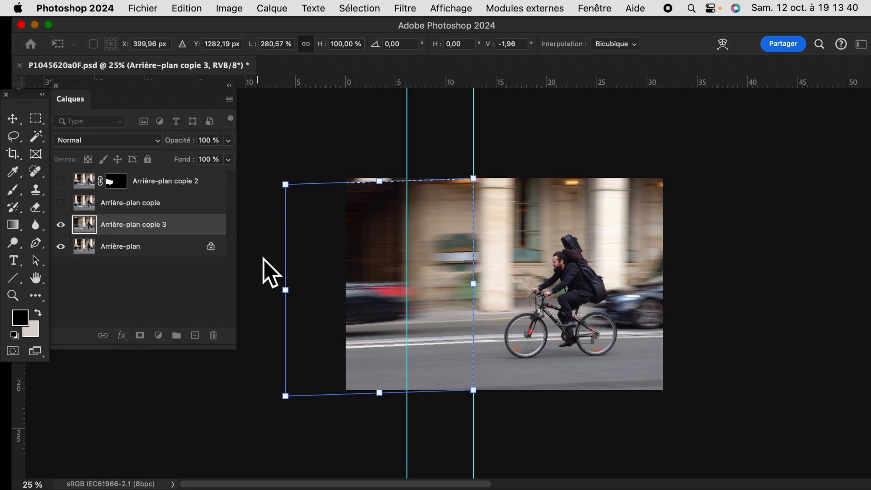
{"action": "left_click_drag", "start_coordinate": [286, 292], "coordinate": [283, 283]}
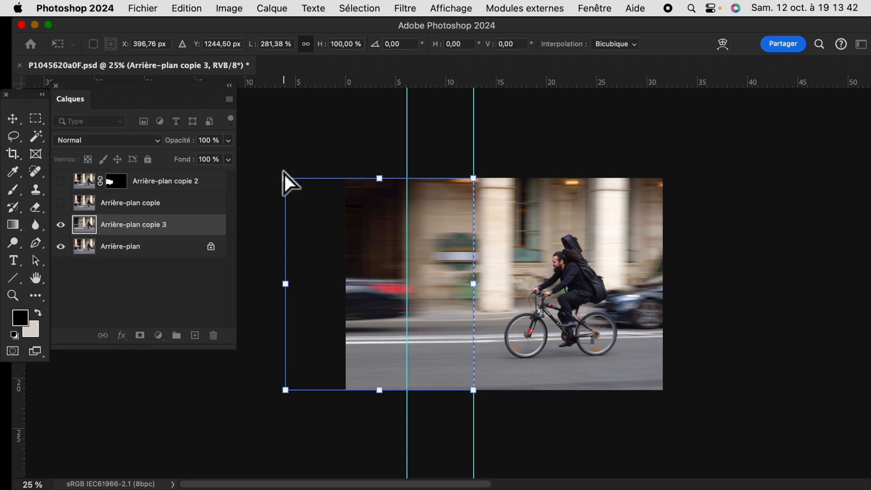
{"action": "key", "text": "Return"}
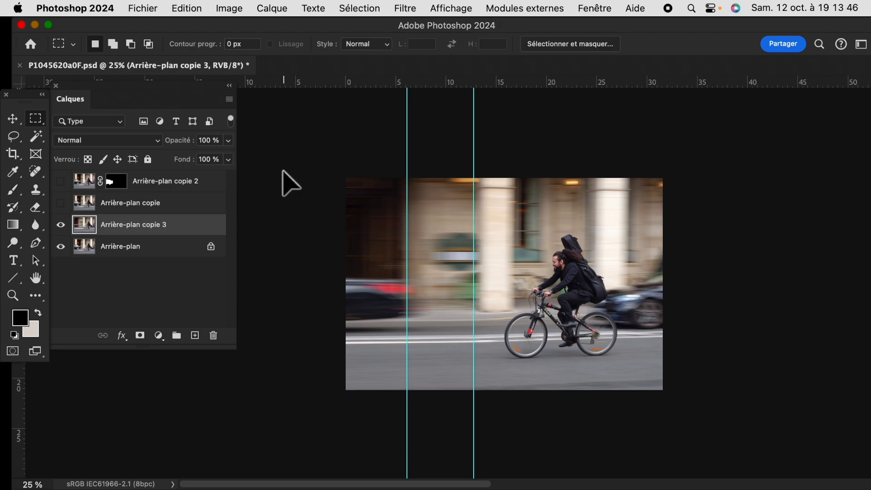
Clear all guides from the document
{"action": "left_click", "coordinate": [468, 14]}
{"action": "mouse_move", "coordinate": [467, 370]}
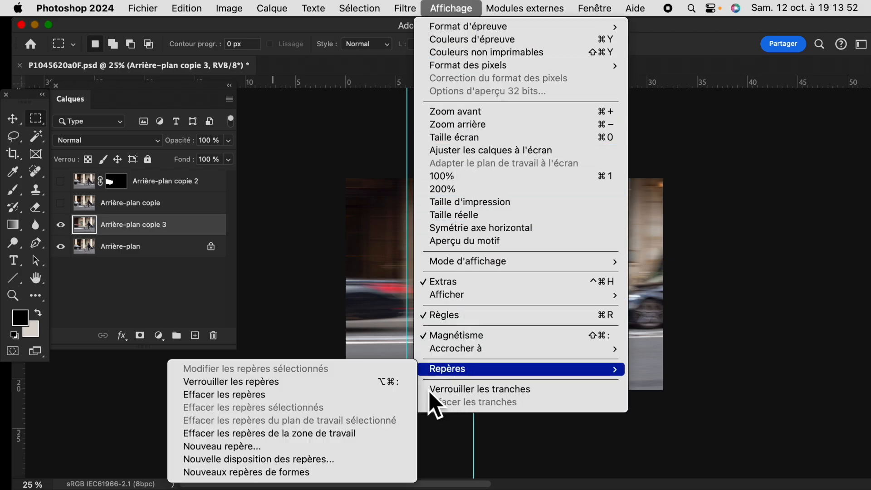
{"action": "left_click", "coordinate": [386, 395]}
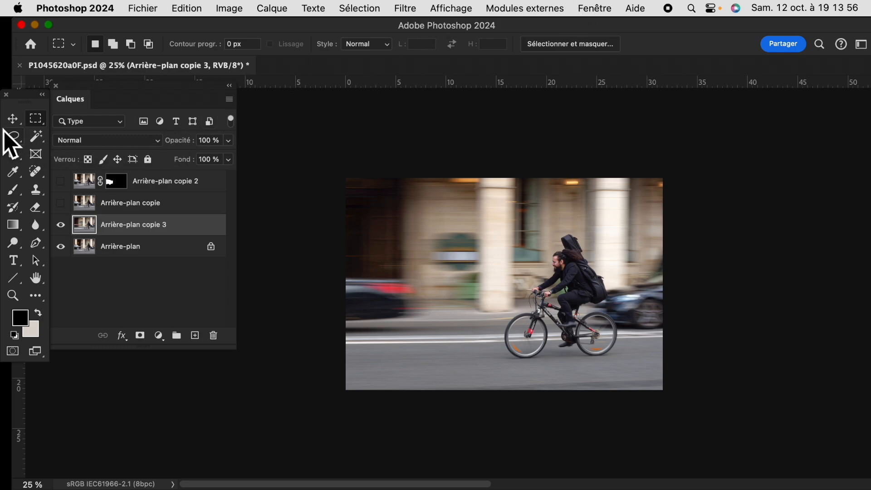
Crop the photo slightly in from its left edge, keeping the original aspect ratio
{"action": "left_click", "coordinate": [18, 157]}
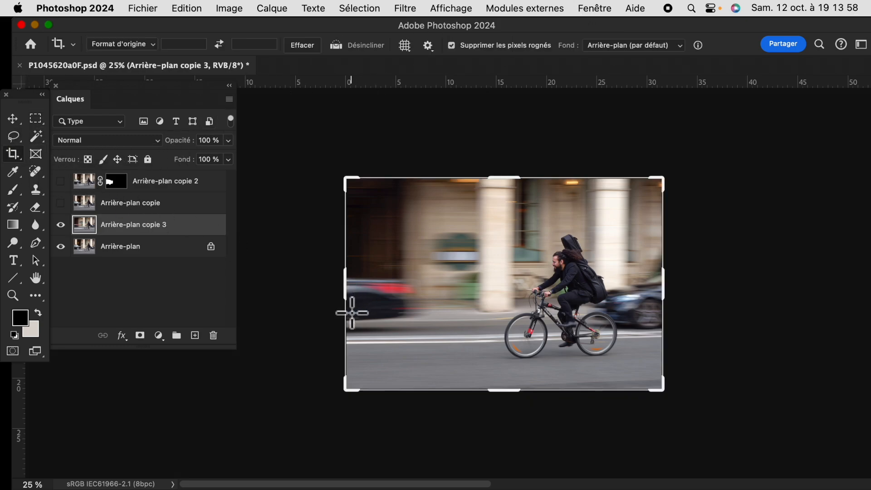
{"action": "mouse_move", "coordinate": [349, 299]}
{"action": "left_mouse_down"}
{"action": "mouse_move", "coordinate": [365, 295]}
{"action": "mouse_move", "coordinate": [358, 288]}
{"action": "left_mouse_up"}
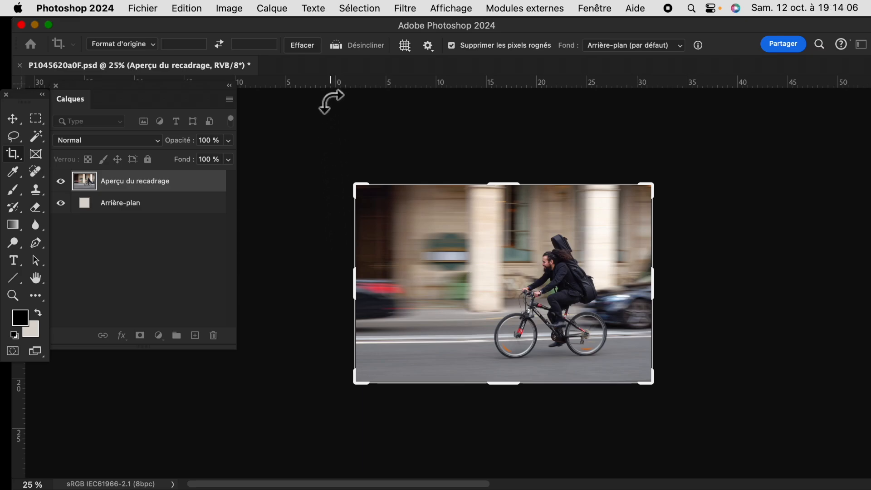
{"action": "key", "text": "Return"}
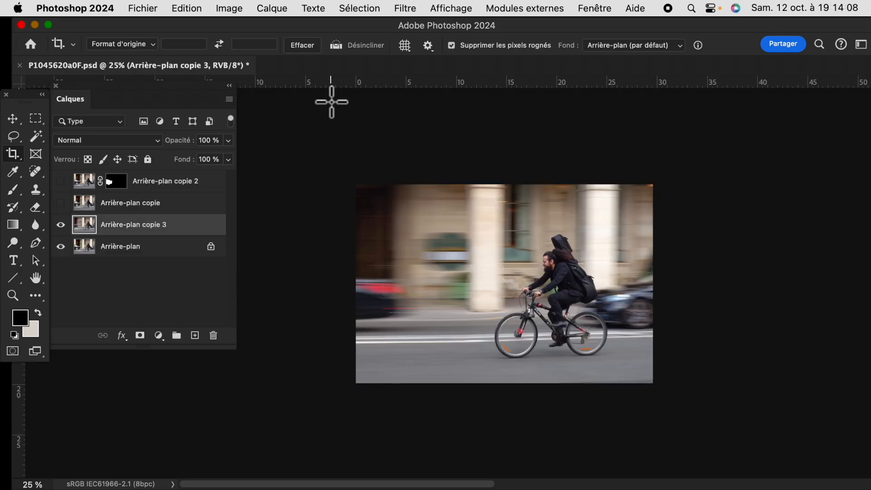
Hide Arrière-plan copie 3 and duplicate the Arrière-plan layer again
{"action": "key", "text": "super"}
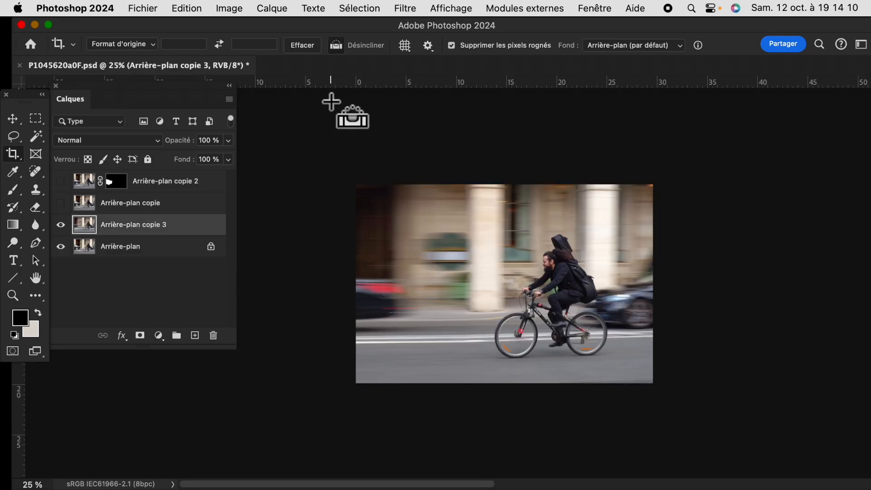
{"action": "key", "text": "super+plus"}
{"action": "key", "text": "super+plus"}
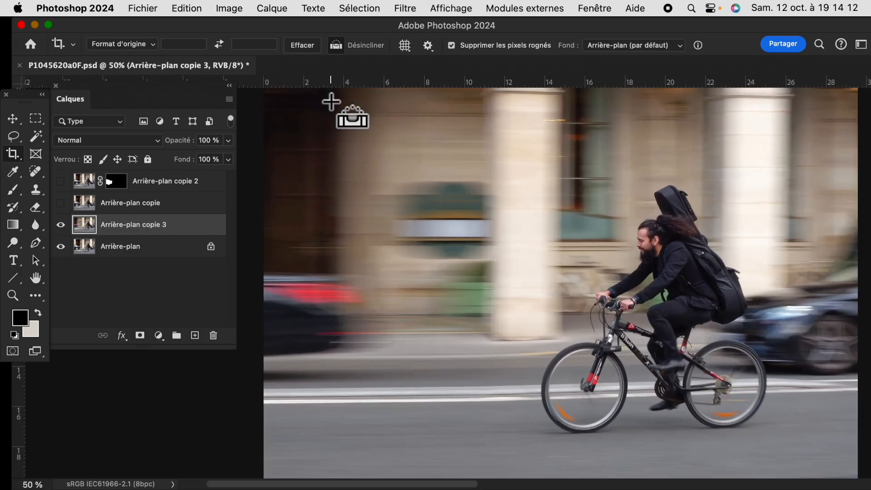
{"action": "left_click_drag", "start_coordinate": [442, 257], "coordinate": [445, 319]}
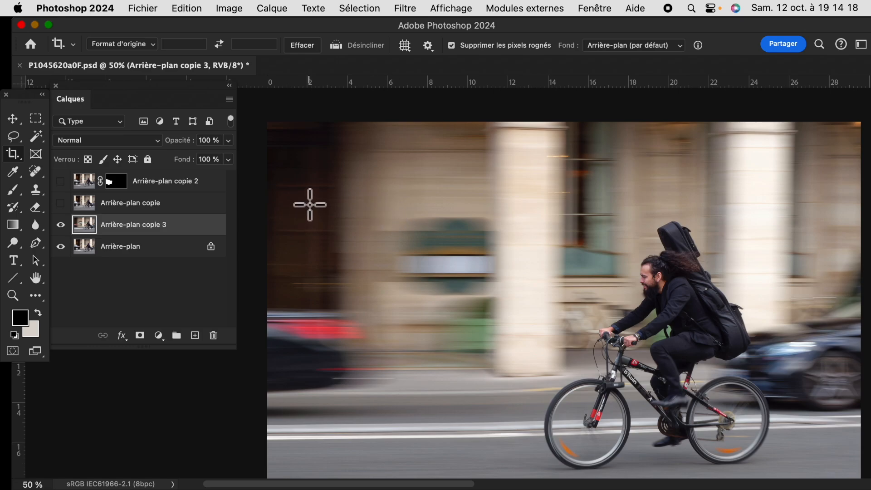
{"action": "left_click", "coordinate": [61, 225]}
{"action": "left_click_drag", "start_coordinate": [154, 253], "coordinate": [195, 335]}
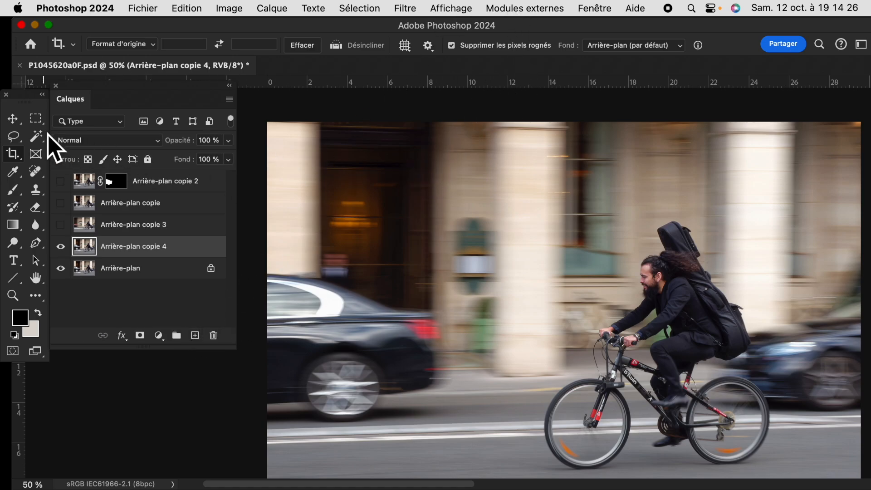
Place vertical guides at about 11.2 and 8.5, between the car's rear and the pillar, and select the full-height strip between them
{"action": "left_click", "coordinate": [36, 120]}
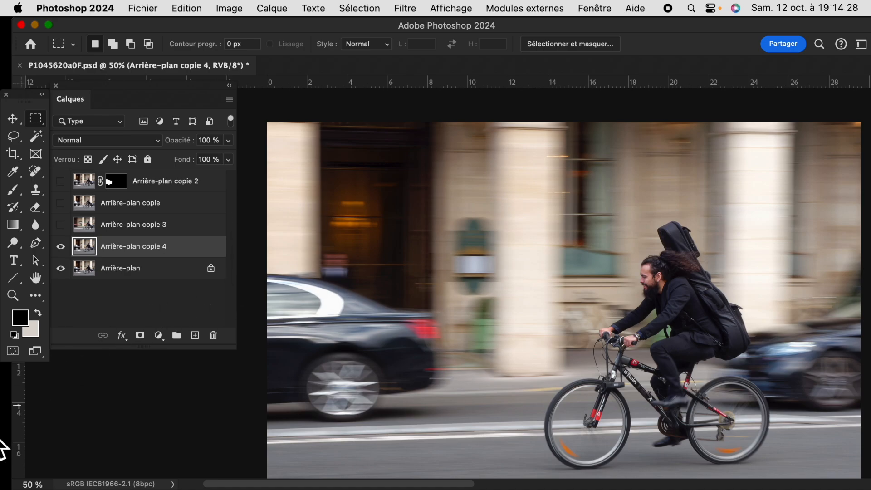
{"action": "left_click_drag", "start_coordinate": [22, 414], "coordinate": [494, 361]}
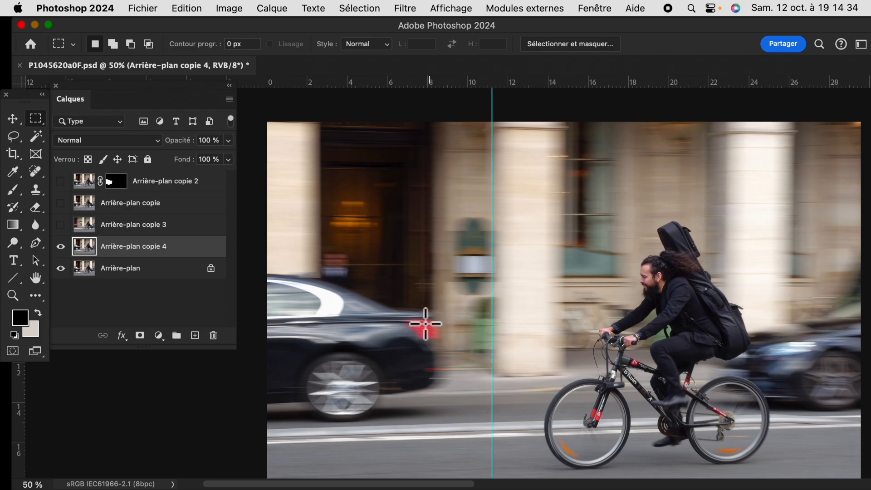
{"action": "left_click_drag", "start_coordinate": [22, 410], "coordinate": [439, 355]}
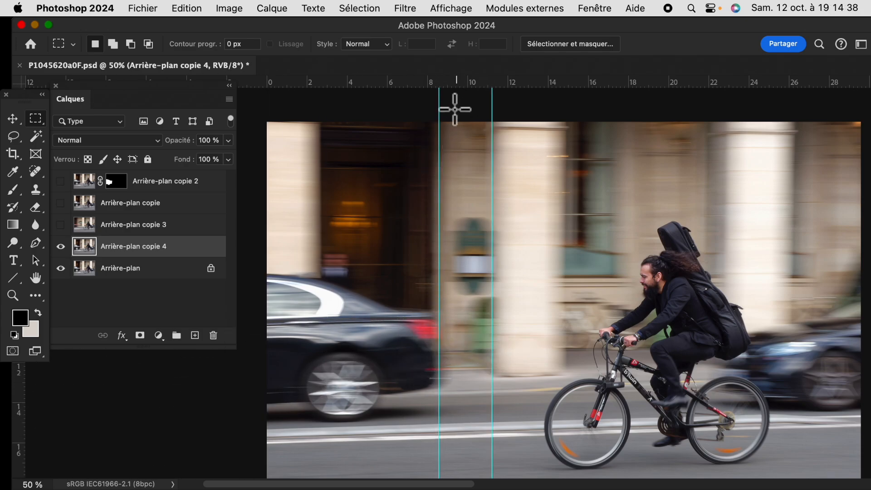
{"action": "left_click_drag", "start_coordinate": [442, 122], "coordinate": [493, 444]}
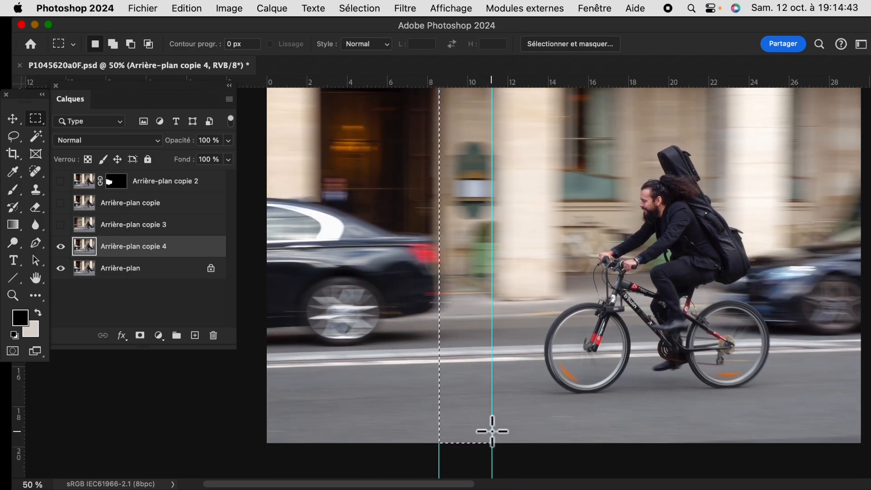
Stretch the selected background strip over the car with Distorsion to the photo's left edge, at 423% width, and deselect
{"action": "left_click", "coordinate": [192, 14]}
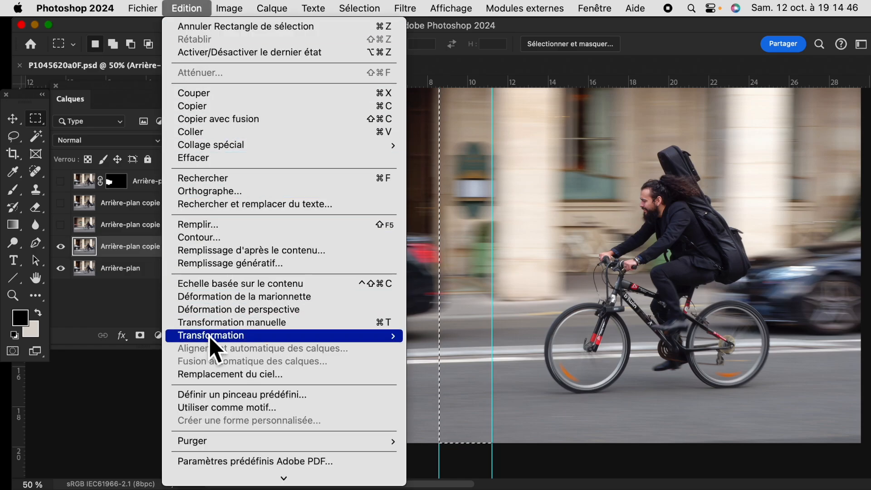
{"action": "mouse_move", "coordinate": [213, 337]}
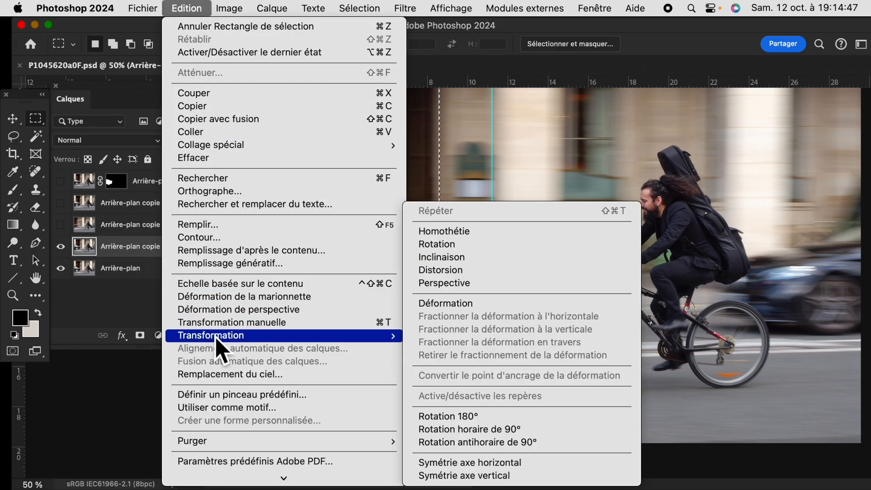
{"action": "left_click", "coordinate": [461, 275]}
{"action": "left_click_drag", "start_coordinate": [439, 246], "coordinate": [265, 242]}
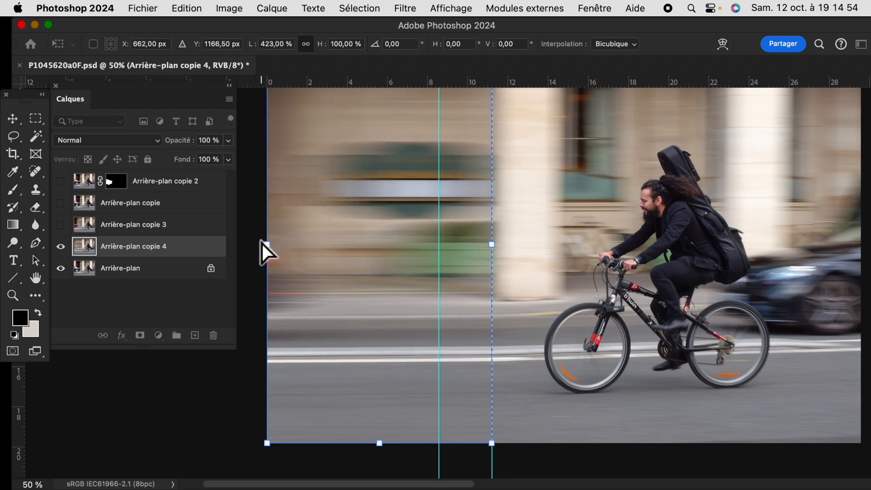
{"action": "key", "text": "Return"}
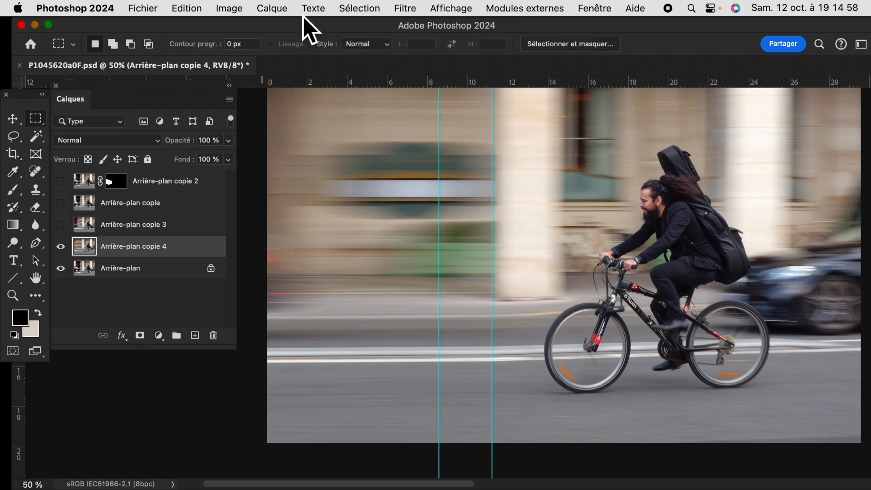
Clear the two guides around the stretched strip and bring the whole photo into view
{"action": "left_click", "coordinate": [405, 8]}
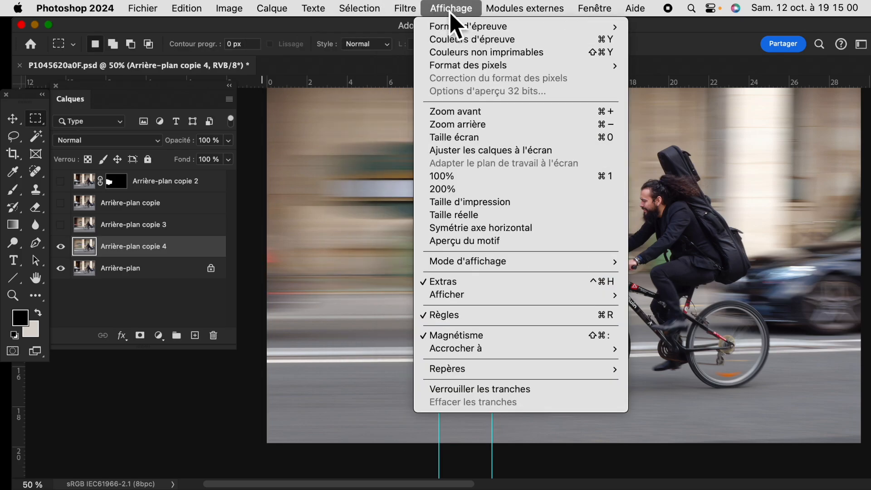
{"action": "left_click", "coordinate": [467, 371]}
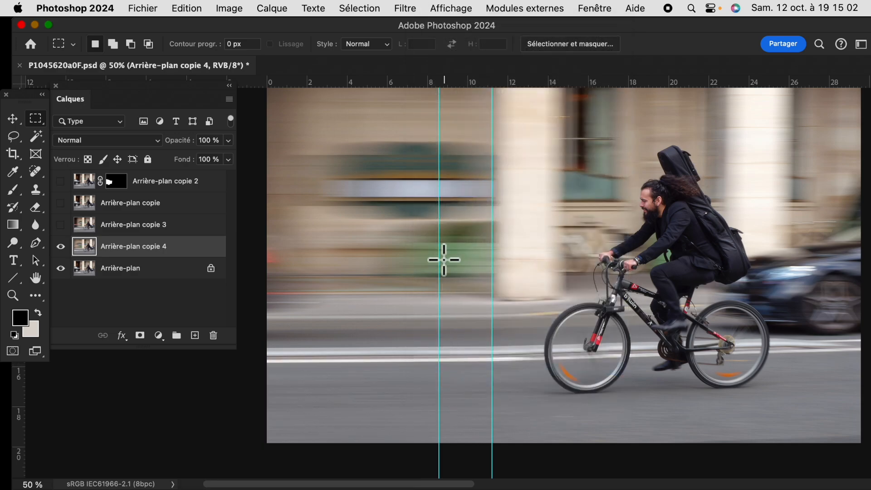
{"action": "left_click", "coordinate": [453, 10]}
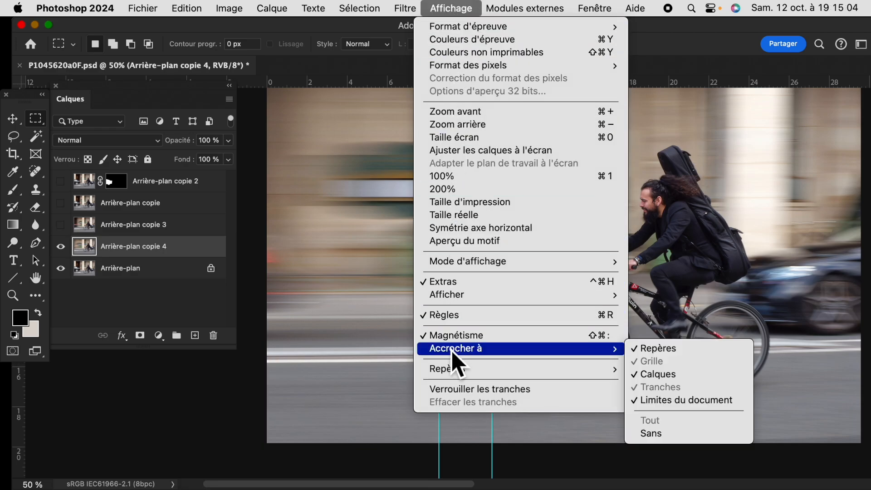
{"action": "mouse_move", "coordinate": [461, 371]}
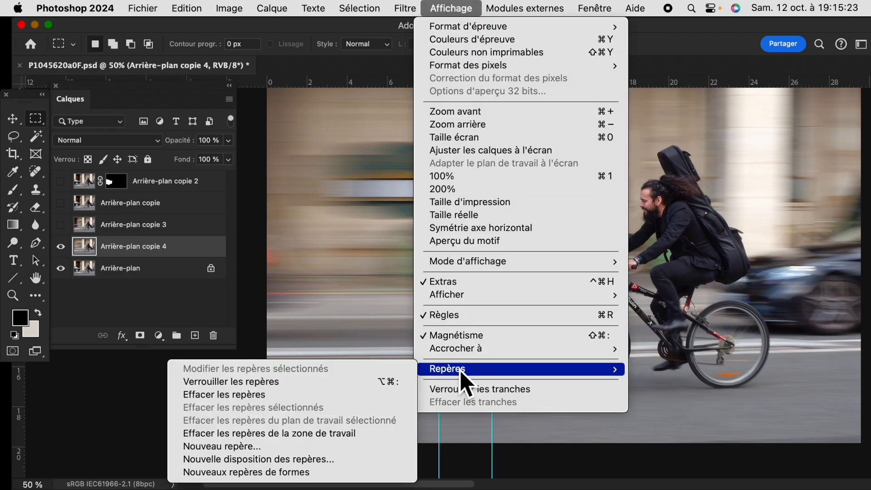
{"action": "left_click", "coordinate": [314, 397]}
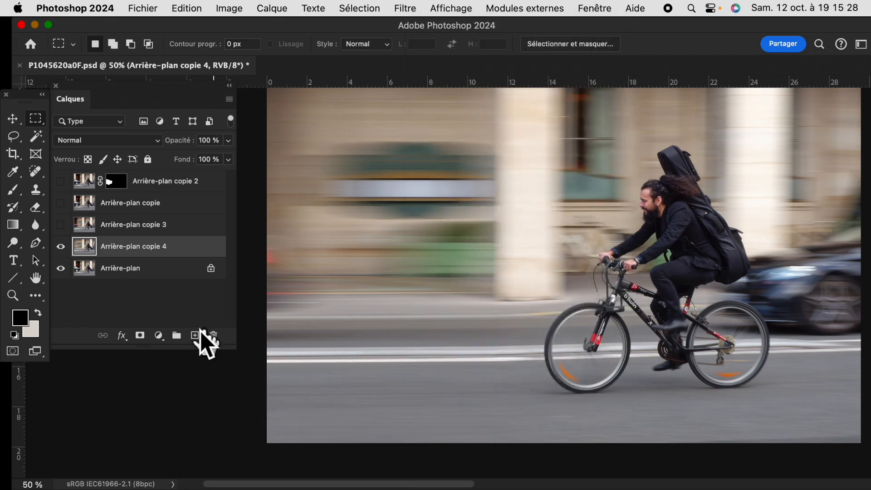
{"action": "left_click_drag", "start_coordinate": [551, 278], "coordinate": [531, 307]}
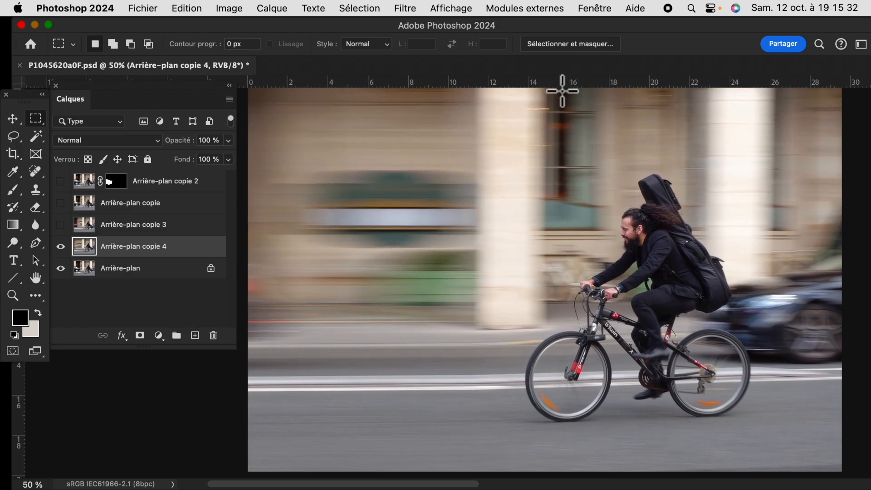
Fit the photo in view and compare the blurred-car version, Arrière-plan copie with Arrière-plan copie 2, against the original
{"action": "key", "text": "super+0"}
{"action": "left_click_drag", "start_coordinate": [465, 262], "coordinate": [530, 277]}
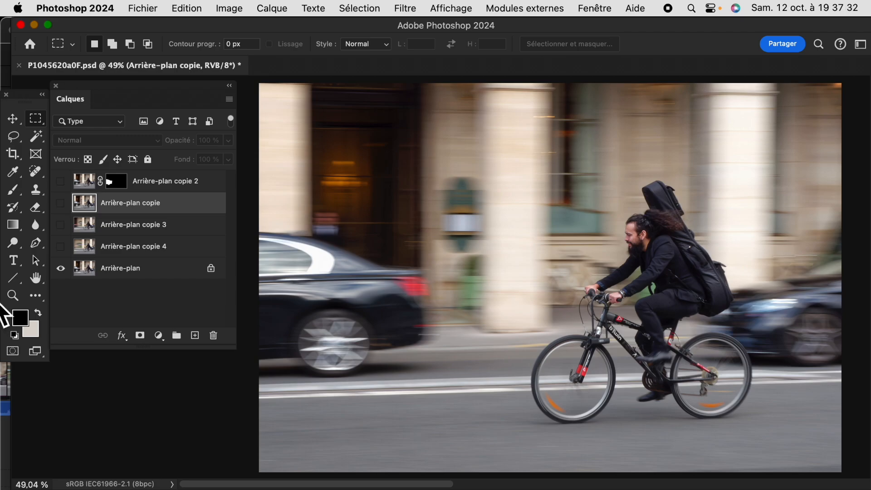
{"action": "left_click", "coordinate": [61, 203]}
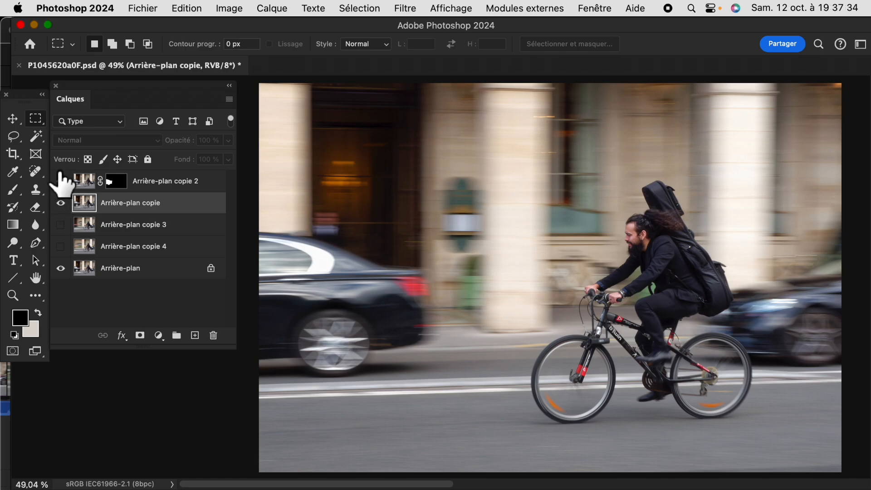
{"action": "left_click", "coordinate": [60, 181]}
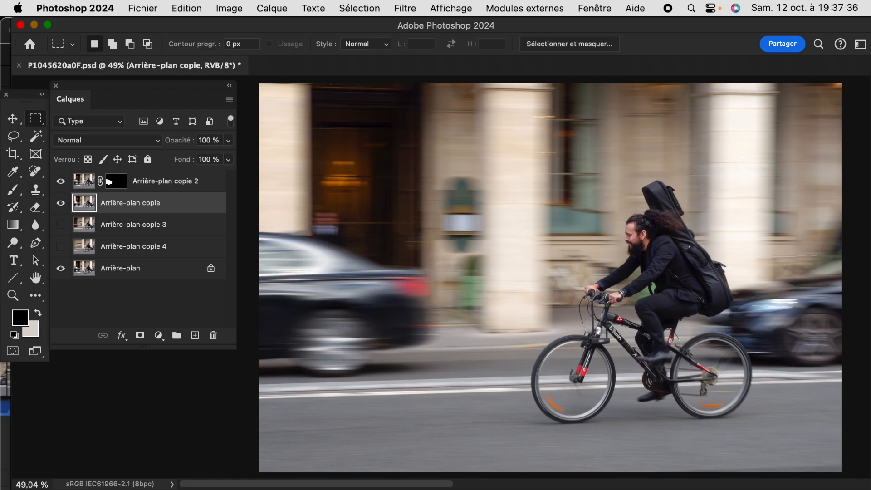
{"action": "left_click", "coordinate": [60, 203]}
{"action": "left_click", "coordinate": [61, 181]}
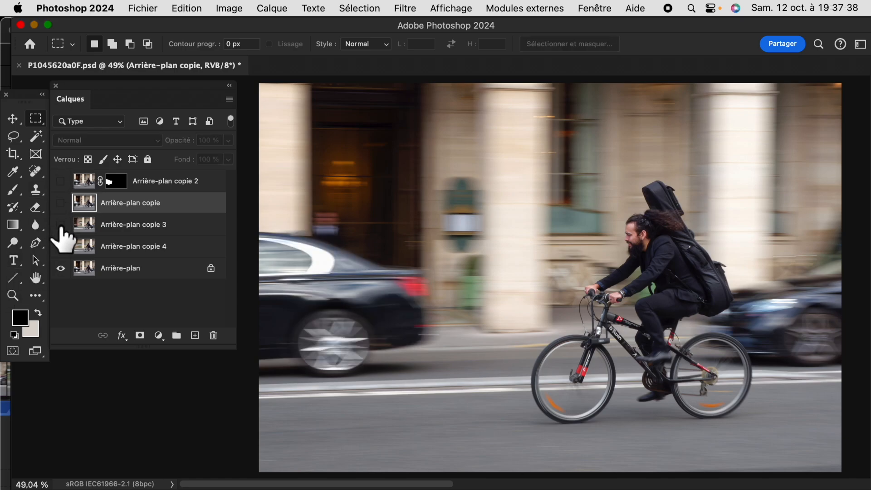
Compare the two stretched-background versions, Arrière-plan copie 3 and Arrière-plan copie 4, with Arrière-plan copie 4 left visible
{"action": "left_click", "coordinate": [61, 224]}
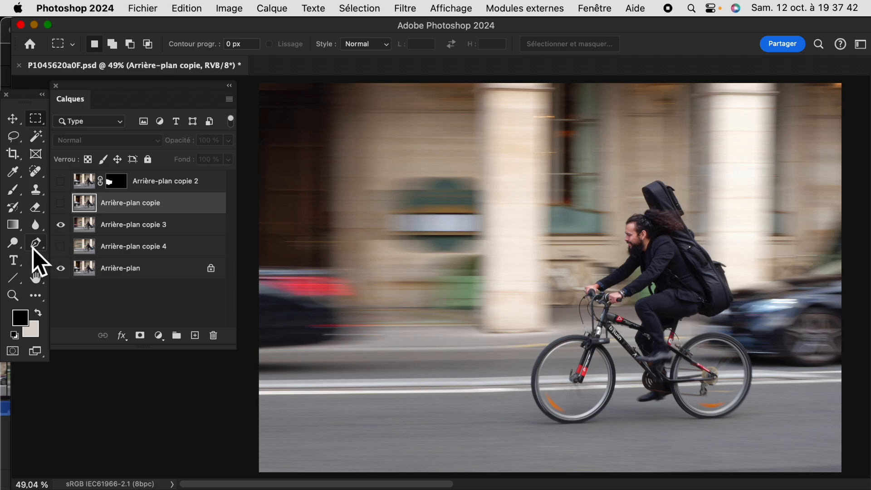
{"action": "left_click", "coordinate": [61, 225]}
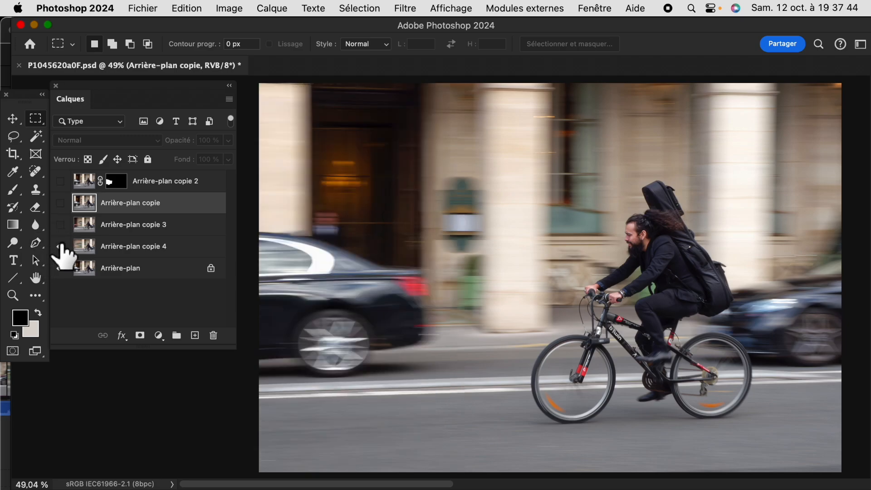
{"action": "left_click", "coordinate": [61, 246]}
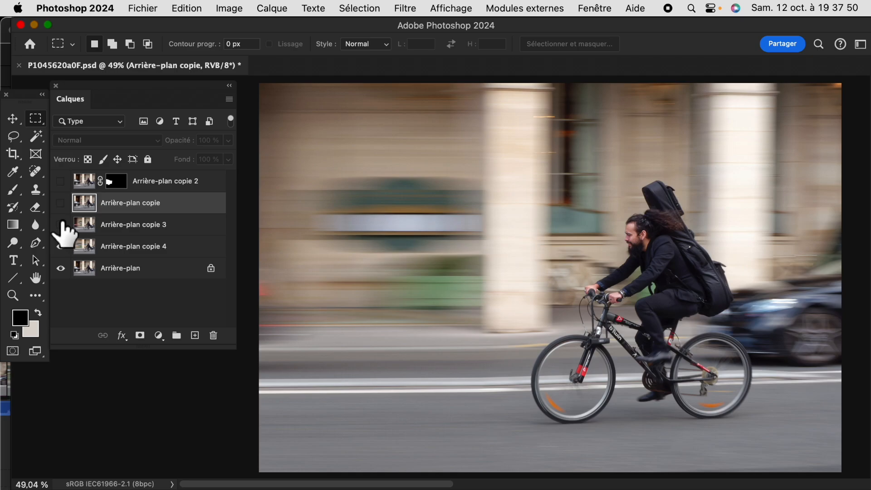
{"action": "left_click", "coordinate": [61, 225]}
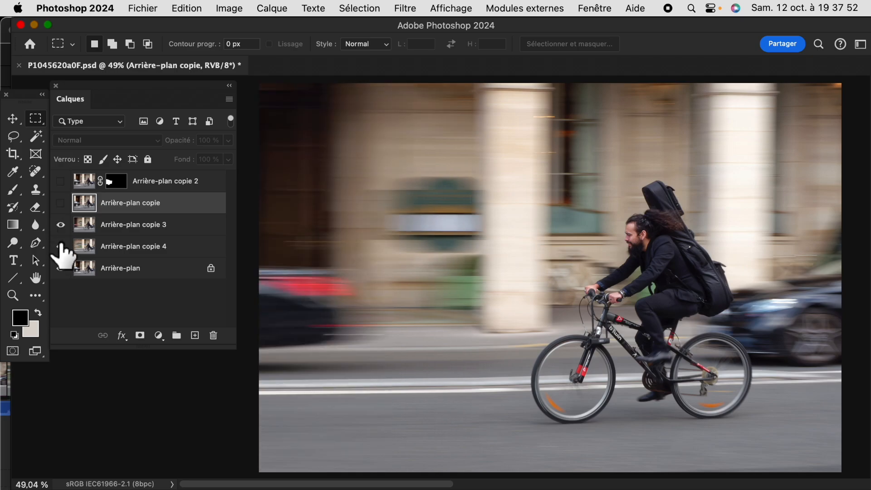
{"action": "left_click", "coordinate": [61, 225]}
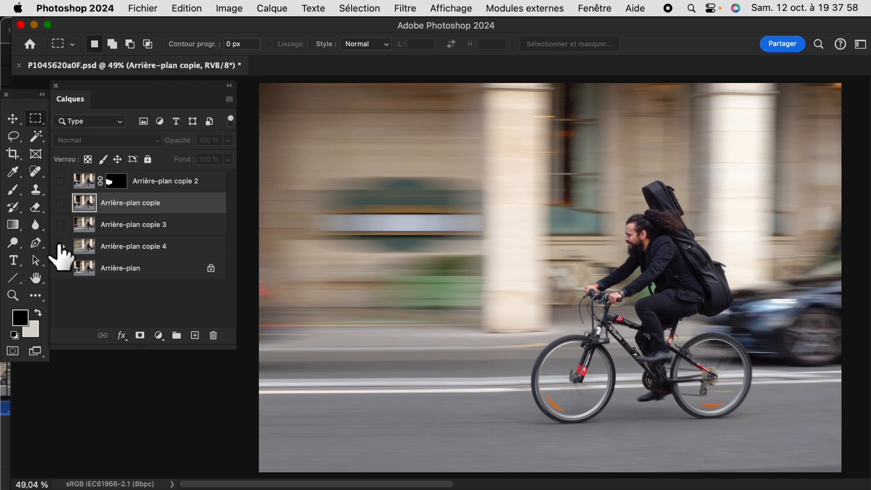
{"action": "left_click", "coordinate": [61, 225]}
{"action": "left_click", "coordinate": [61, 225]}
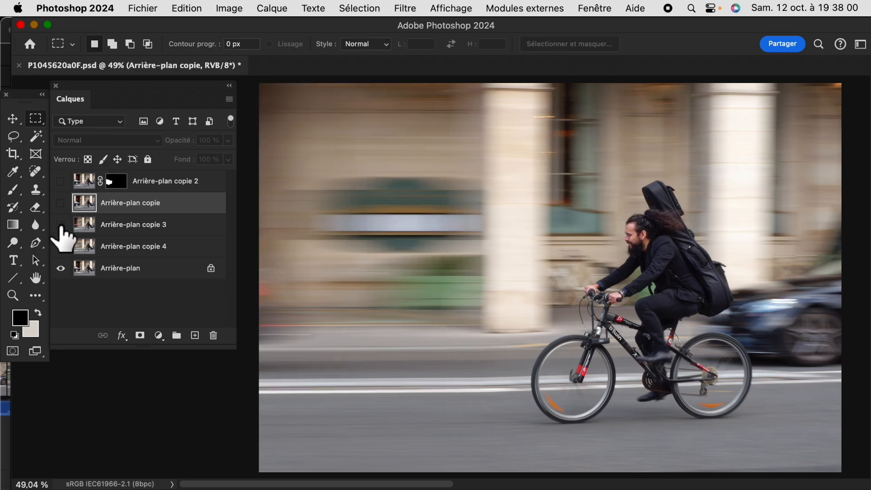
{"action": "left_click", "coordinate": [61, 225]}
{"action": "left_click", "coordinate": [61, 225]}
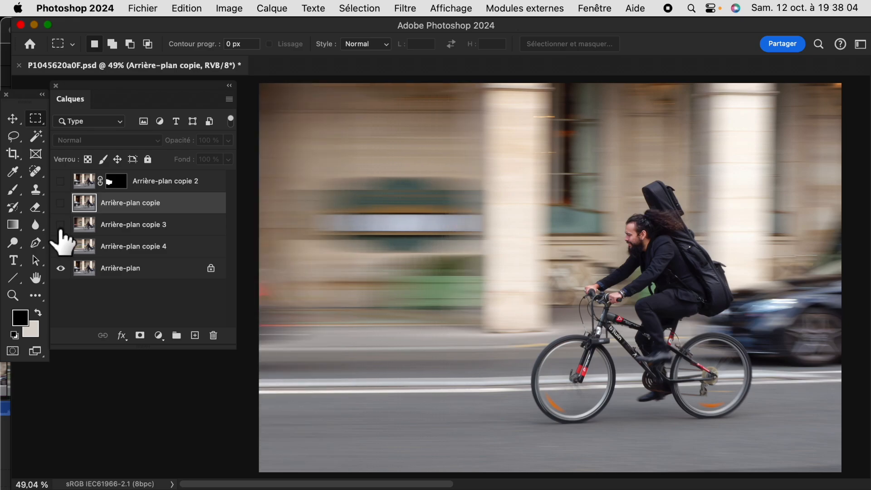
{"action": "key", "text": "f"}
{"action": "key", "text": "f"}
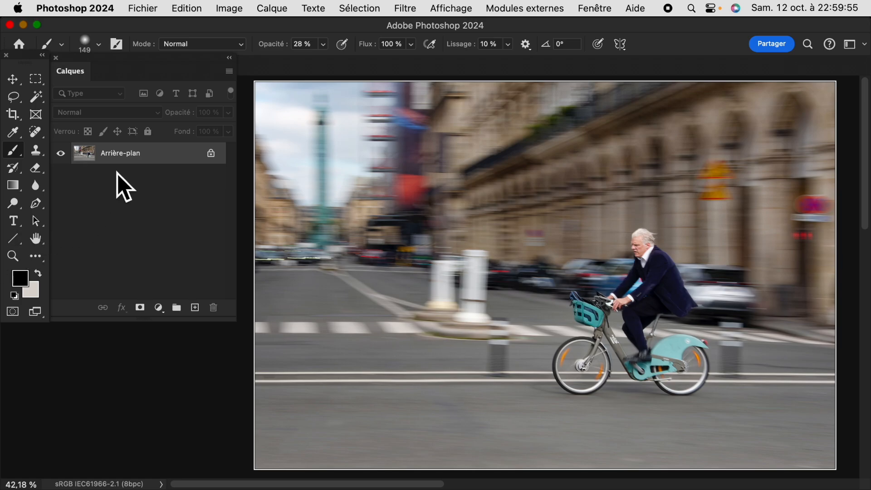
Duplicate the Arrière-plan layer of the teal-bicycle photo and select a rectangle around the white bollards on the traffic island
{"action": "left_click_drag", "start_coordinate": [89, 160], "coordinate": [195, 309]}
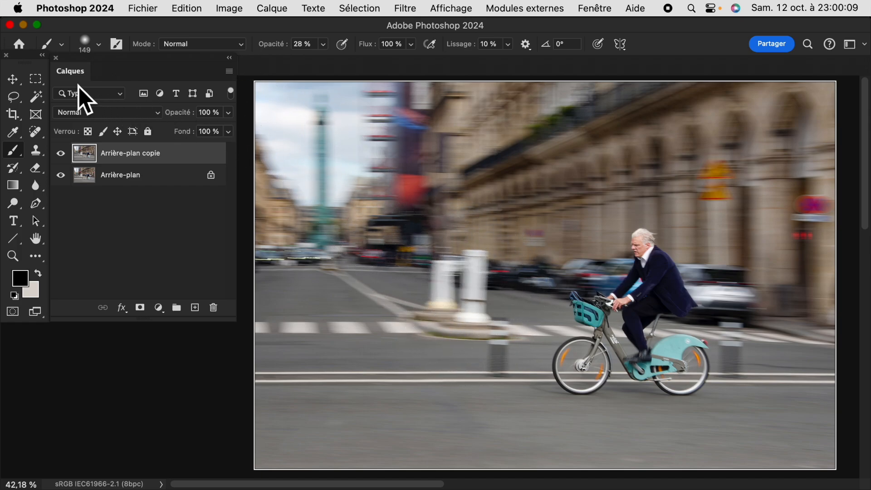
{"action": "left_click", "coordinate": [35, 80]}
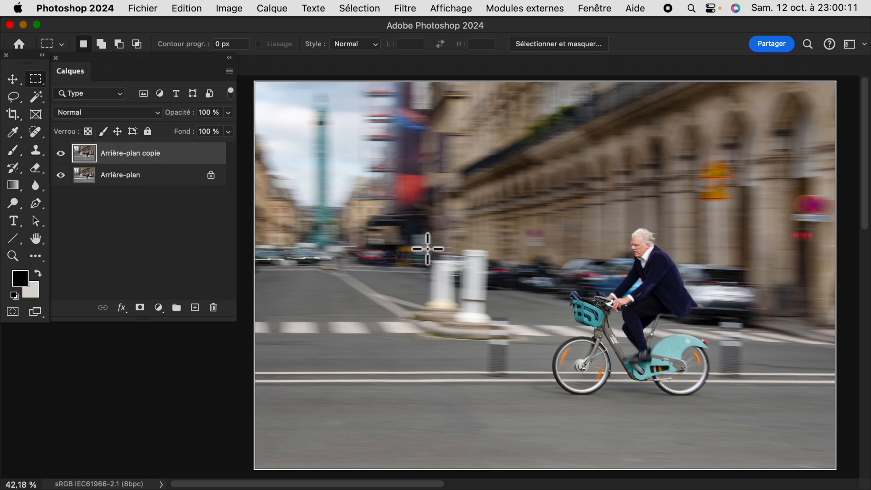
{"action": "left_click_drag", "start_coordinate": [421, 240], "coordinate": [524, 343]}
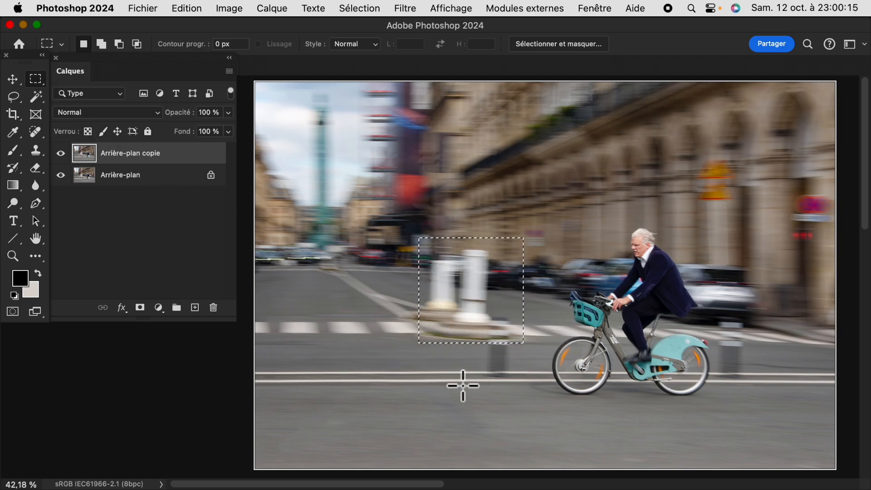
Fill the bollard selection with Contenu pris en compte in Normal mode at 100% opacity, and deselect
{"action": "left_click", "coordinate": [187, 8]}
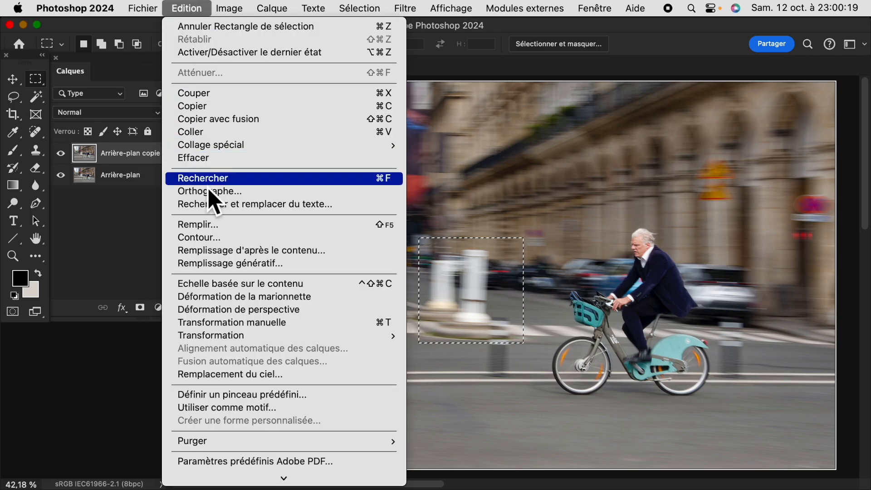
{"action": "left_click", "coordinate": [208, 231]}
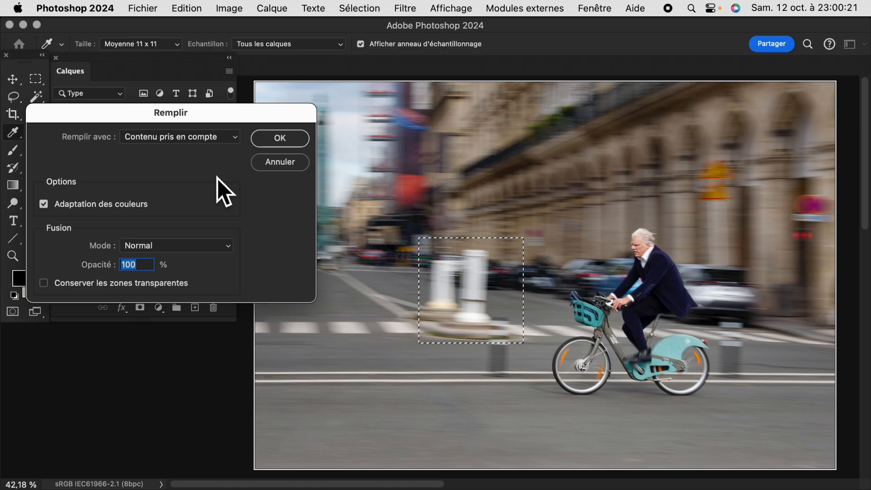
{"action": "left_click", "coordinate": [282, 142]}
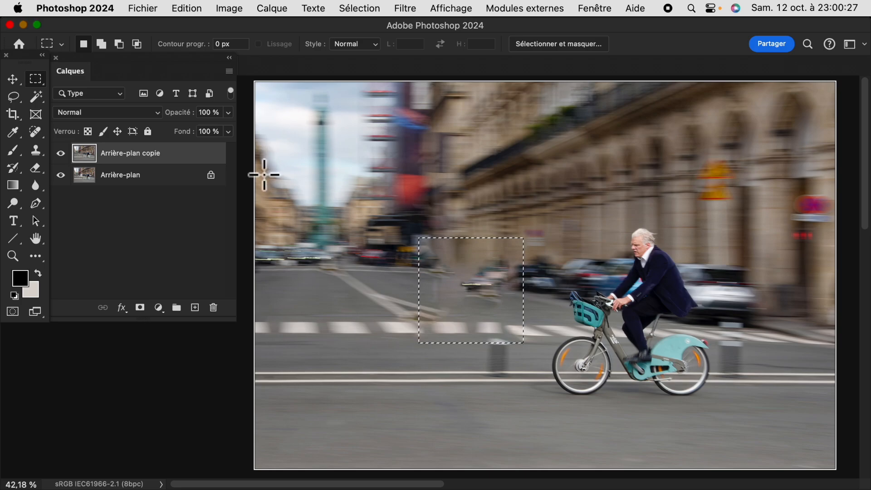
{"action": "key", "text": "super+d"}
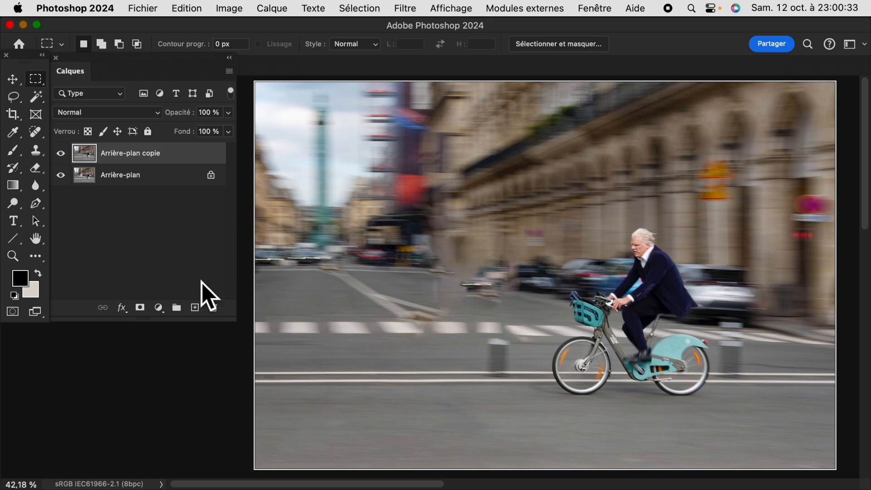
Add a white layer mask to Arrière-plan copie and compare the filled area with the original photo
{"action": "left_click", "coordinate": [140, 307]}
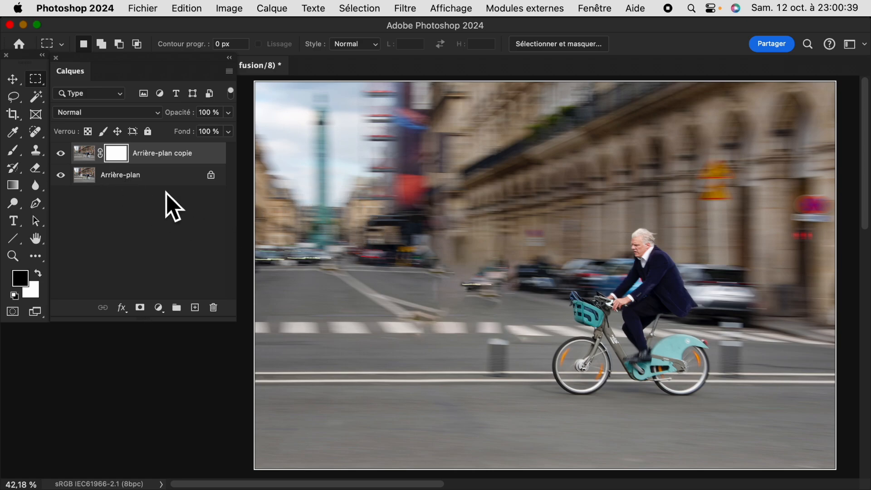
{"action": "left_click", "coordinate": [61, 154]}
{"action": "left_click", "coordinate": [60, 153]}
{"action": "left_click", "coordinate": [61, 153]}
{"action": "left_click", "coordinate": [60, 153]}
{"action": "left_click", "coordinate": [61, 153]}
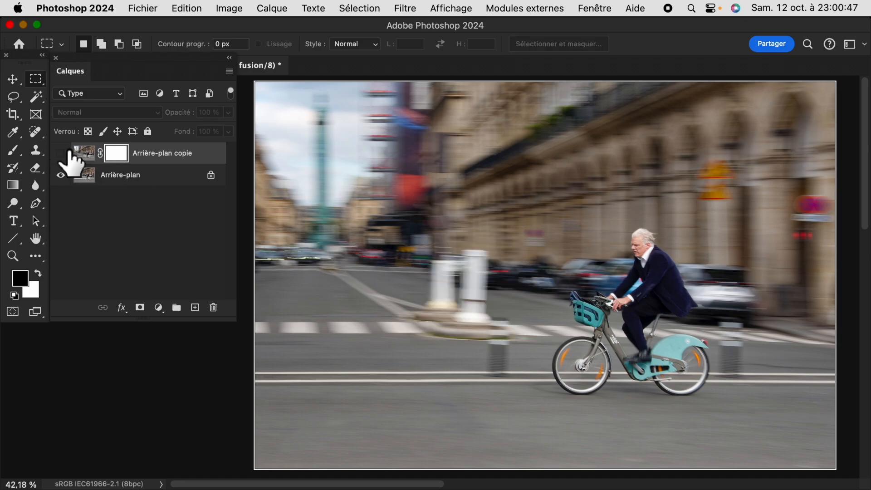
{"action": "left_click", "coordinate": [61, 154]}
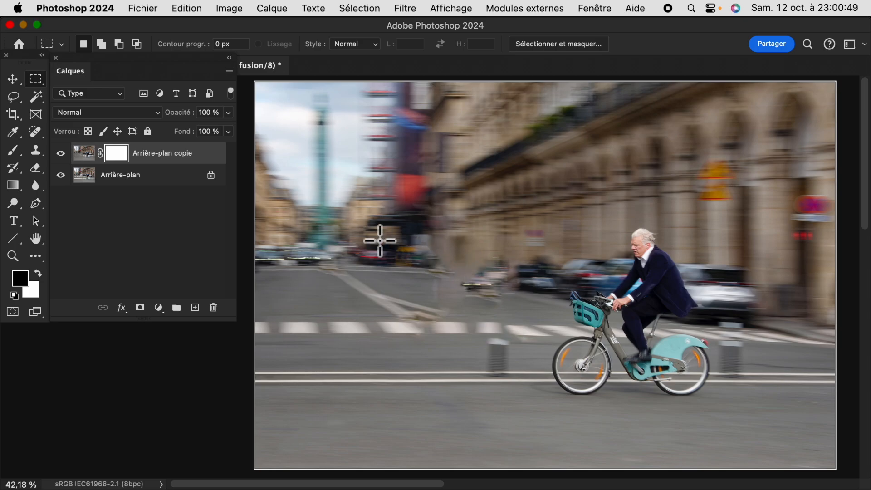
Paint black on the layer mask with the Brush at 28% opacity to soften the edges of the filled area
{"action": "left_click", "coordinate": [14, 150]}
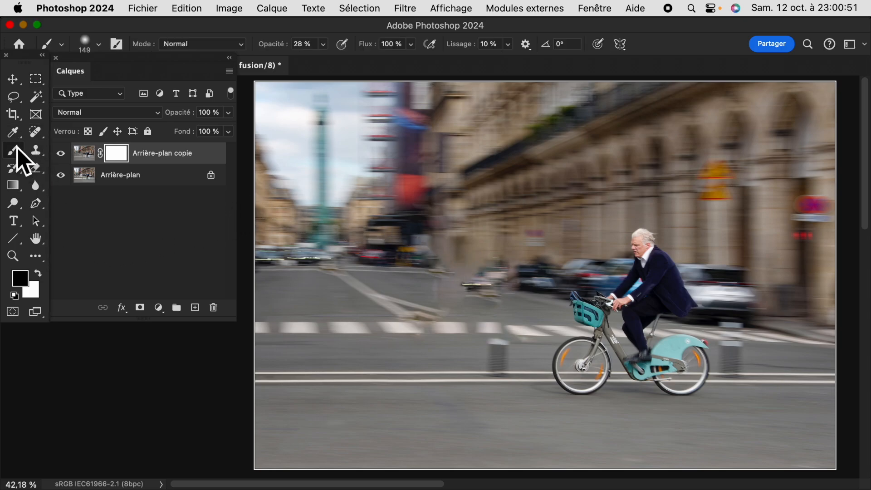
{"action": "mouse_move", "coordinate": [466, 233]}
{"action": "left_mouse_down"}
{"action": "mouse_move", "coordinate": [439, 244]}
{"action": "mouse_move", "coordinate": [475, 225]}
{"action": "mouse_move", "coordinate": [441, 253]}
{"action": "mouse_move", "coordinate": [478, 226]}
{"action": "left_mouse_up"}
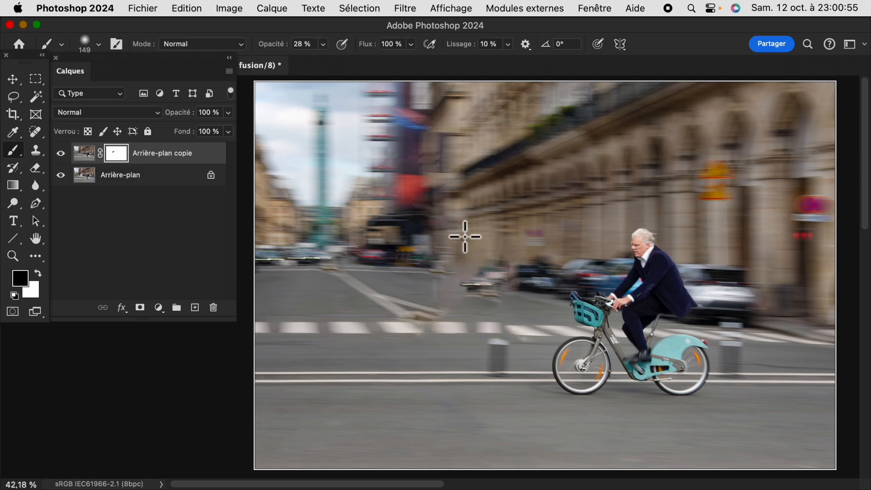
{"action": "left_click_drag", "start_coordinate": [539, 331], "coordinate": [540, 321]}
{"action": "left_click_drag", "start_coordinate": [430, 317], "coordinate": [430, 308]}
{"action": "mouse_move", "coordinate": [430, 307]}
{"action": "left_mouse_down"}
{"action": "mouse_move", "coordinate": [456, 326]}
{"action": "mouse_move", "coordinate": [454, 316]}
{"action": "left_mouse_up"}
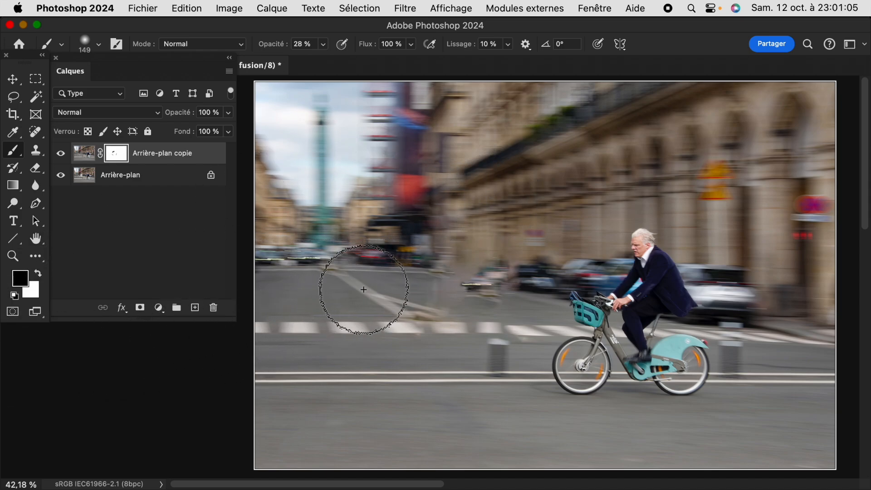
Clone clean road over the floating fragments between the street and the parked cars, using the Clone Stamp at 50% opacity on the layer image
{"action": "left_click", "coordinate": [85, 154]}
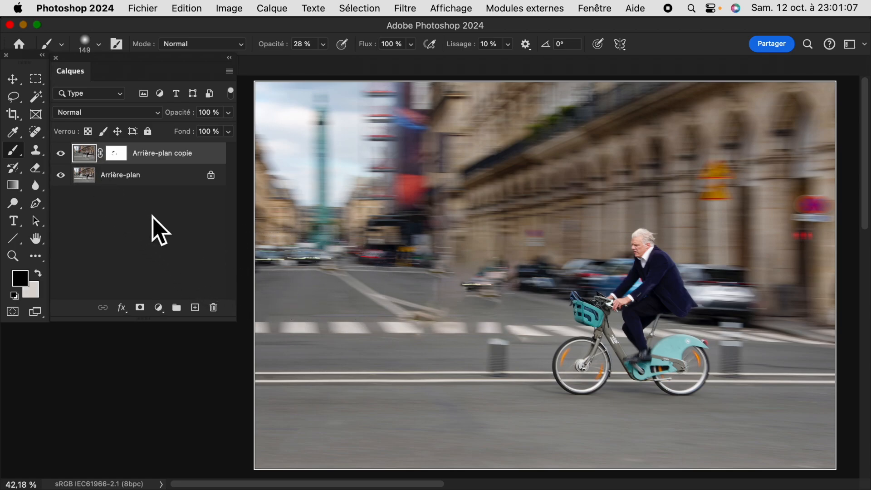
{"action": "left_click", "coordinate": [36, 151]}
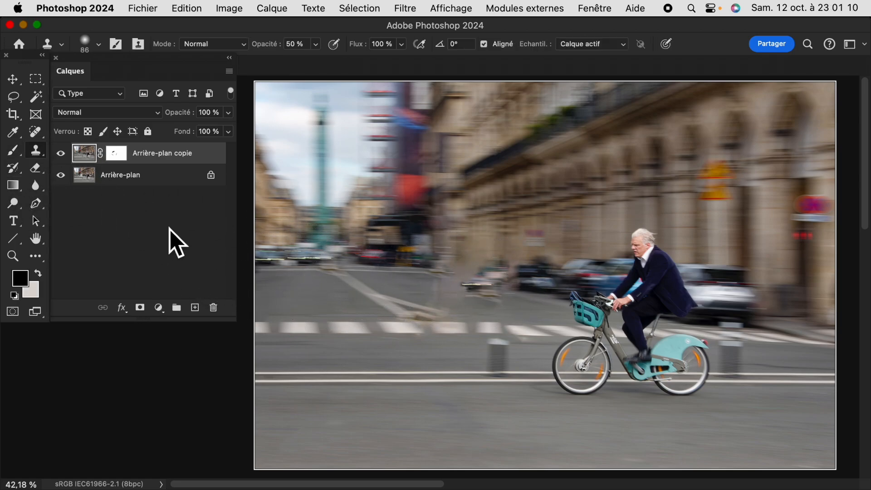
{"action": "left_click", "coordinate": [517, 292], "text": "alt"}
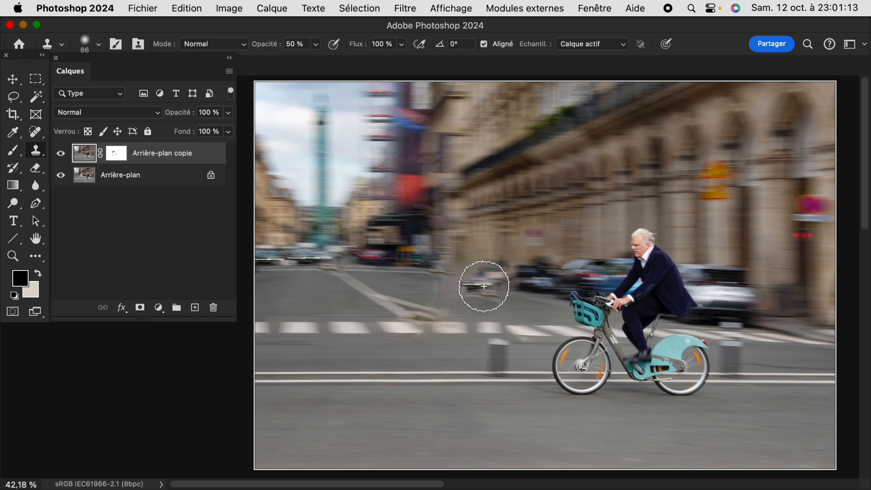
{"action": "mouse_move", "coordinate": [475, 282]}
{"action": "left_mouse_down"}
{"action": "mouse_move", "coordinate": [460, 293]}
{"action": "mouse_move", "coordinate": [502, 296]}
{"action": "mouse_move", "coordinate": [463, 278]}
{"action": "mouse_move", "coordinate": [487, 291]}
{"action": "mouse_move", "coordinate": [462, 280]}
{"action": "mouse_move", "coordinate": [494, 285]}
{"action": "mouse_move", "coordinate": [493, 293]}
{"action": "mouse_move", "coordinate": [454, 290]}
{"action": "mouse_move", "coordinate": [517, 301]}
{"action": "mouse_move", "coordinate": [489, 296]}
{"action": "mouse_move", "coordinate": [511, 296]}
{"action": "left_mouse_up"}
{"action": "left_click", "coordinate": [489, 297], "text": "alt"}
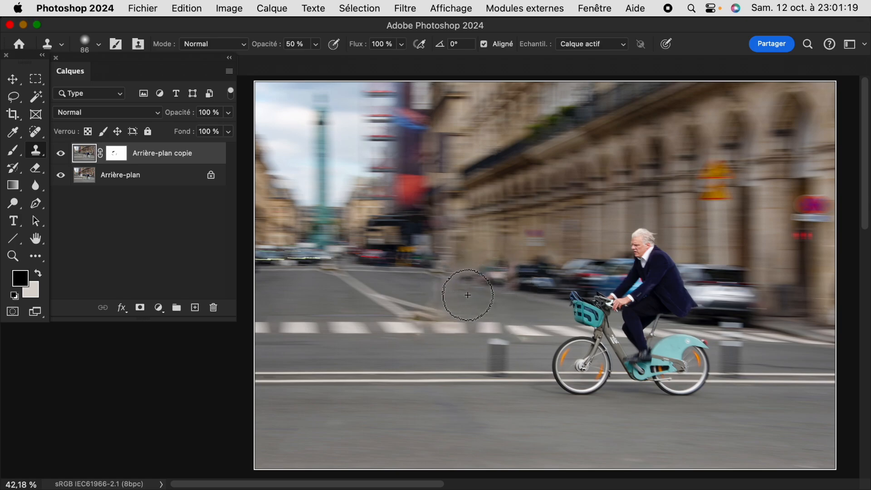
{"action": "mouse_move", "coordinate": [426, 283]}
{"action": "left_mouse_down"}
{"action": "mouse_move", "coordinate": [472, 295]}
{"action": "mouse_move", "coordinate": [427, 280]}
{"action": "mouse_move", "coordinate": [446, 275]}
{"action": "mouse_move", "coordinate": [461, 289]}
{"action": "mouse_move", "coordinate": [420, 281]}
{"action": "mouse_move", "coordinate": [528, 288]}
{"action": "mouse_move", "coordinate": [527, 315]}
{"action": "mouse_move", "coordinate": [482, 302]}
{"action": "mouse_move", "coordinate": [456, 310]}
{"action": "left_mouse_up"}
{"action": "left_click", "coordinate": [501, 310], "text": "alt"}
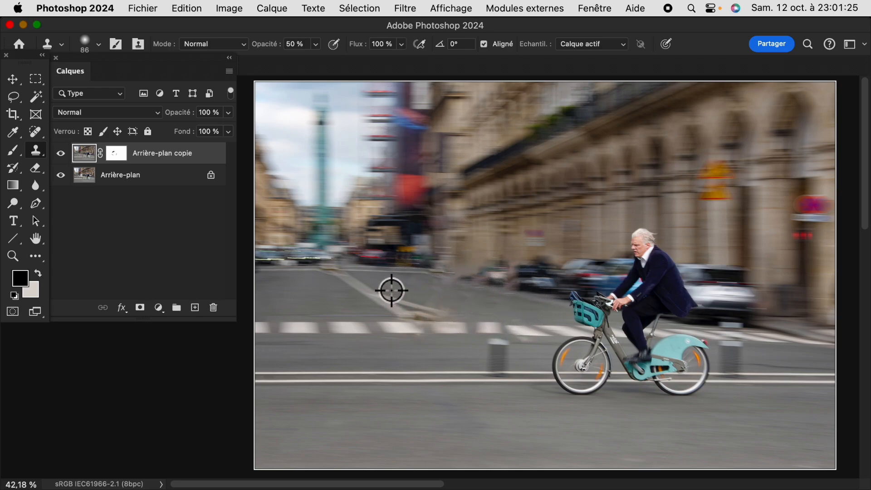
Clone asphalt over the leftover traffic-island debris above the crosswalk and clean the area beside the parked cars
{"action": "left_click", "coordinate": [434, 311], "text": "alt"}
{"action": "left_click", "coordinate": [431, 294]}
{"action": "left_click", "coordinate": [418, 305], "text": "alt"}
{"action": "left_click_drag", "start_coordinate": [418, 303], "coordinate": [395, 288]}
{"action": "left_click", "coordinate": [422, 302], "text": "alt"}
{"action": "left_click", "coordinate": [436, 304]}
{"action": "left_click", "coordinate": [432, 315], "text": "alt"}
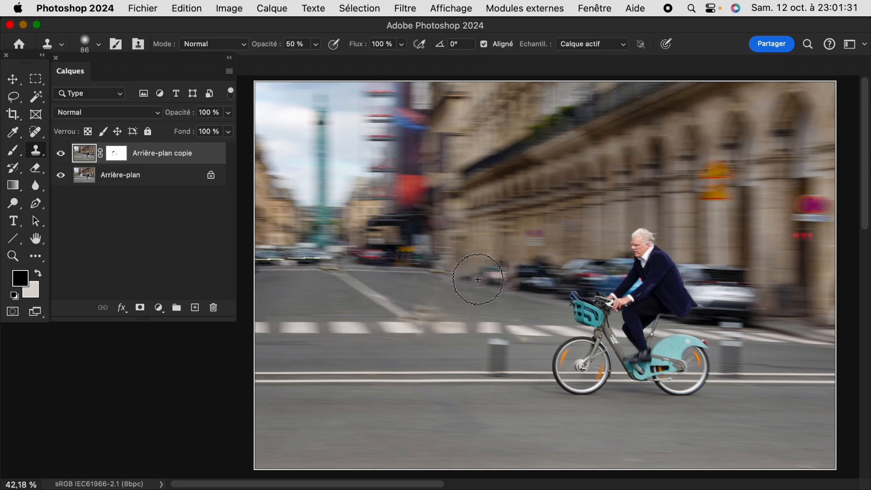
{"action": "left_click", "coordinate": [434, 309]}
{"action": "left_click", "coordinate": [421, 313], "text": "alt"}
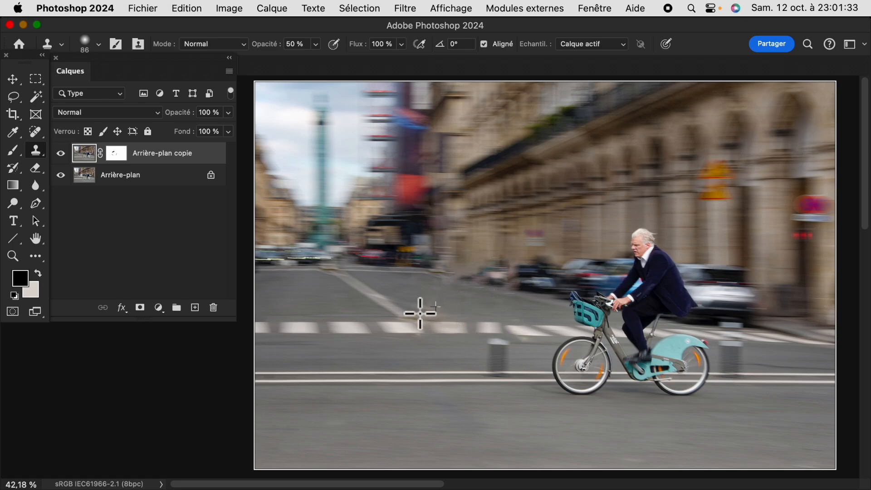
{"action": "left_click", "coordinate": [453, 311]}
{"action": "left_click", "coordinate": [490, 275], "text": "alt"}
{"action": "left_click", "coordinate": [457, 279]}
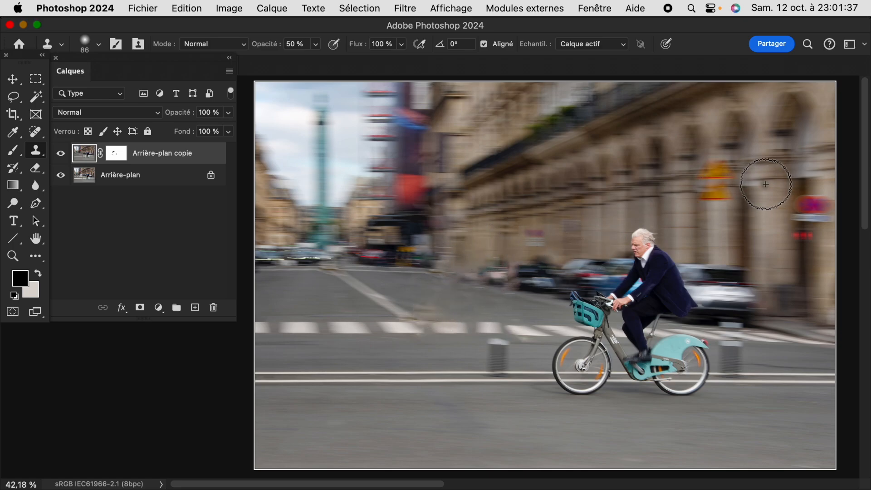
Compare the retouch with the original and clone parked-car detail over the bare gap at the far end of the car row
{"action": "left_click", "coordinate": [61, 154]}
{"action": "left_click", "coordinate": [61, 154]}
{"action": "left_click", "coordinate": [61, 153]}
{"action": "left_click", "coordinate": [61, 153]}
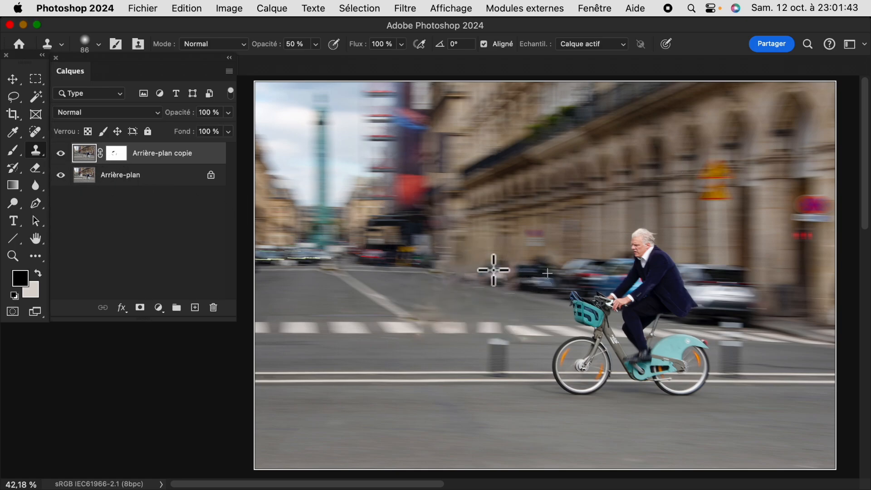
{"action": "left_click", "coordinate": [469, 266]}
{"action": "left_click", "coordinate": [473, 266]}
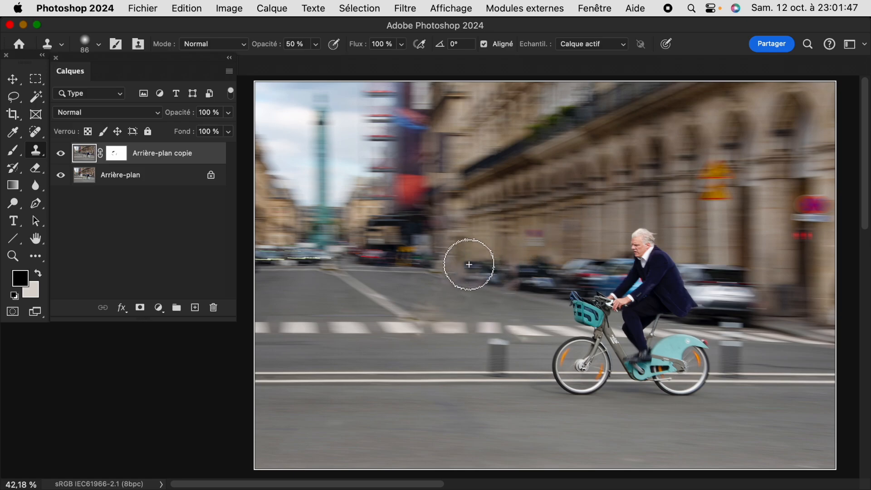
Toggle the visibility of the "Arrière-plan copie" layer to compare the retouched street with the original, leaving the layer shown
{"action": "left_click", "coordinate": [61, 155]}
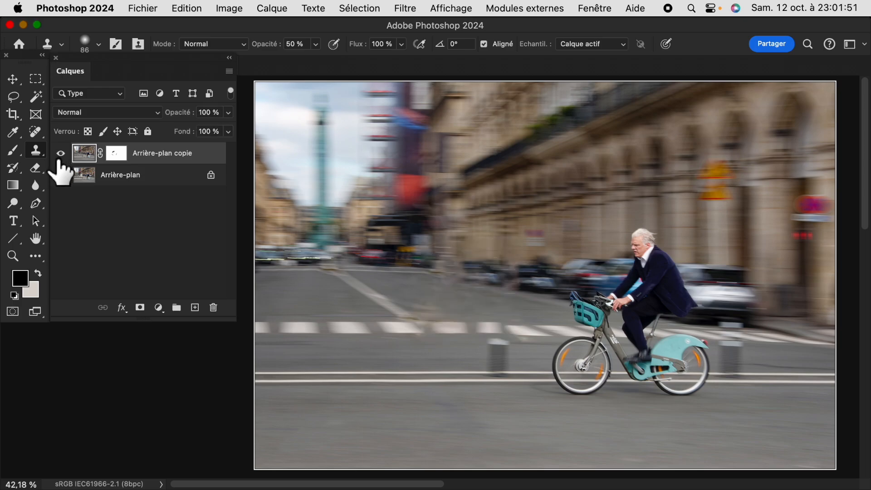
{"action": "left_click", "coordinate": [60, 156]}
{"action": "left_click", "coordinate": [60, 156]}
{"action": "left_click", "coordinate": [59, 155]}
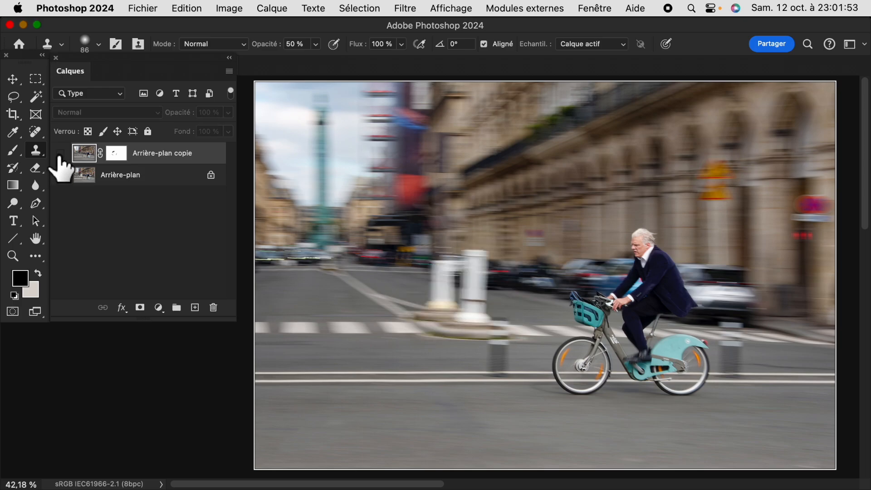
{"action": "left_click", "coordinate": [60, 156]}
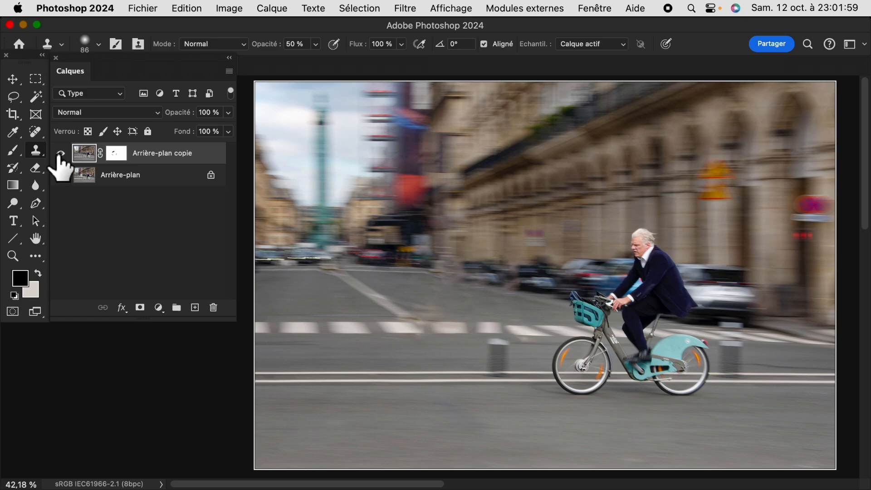
Hide the interface panels and display the retouched cyclist photo in full-screen mode on a black background
{"action": "key", "text": "Tab"}
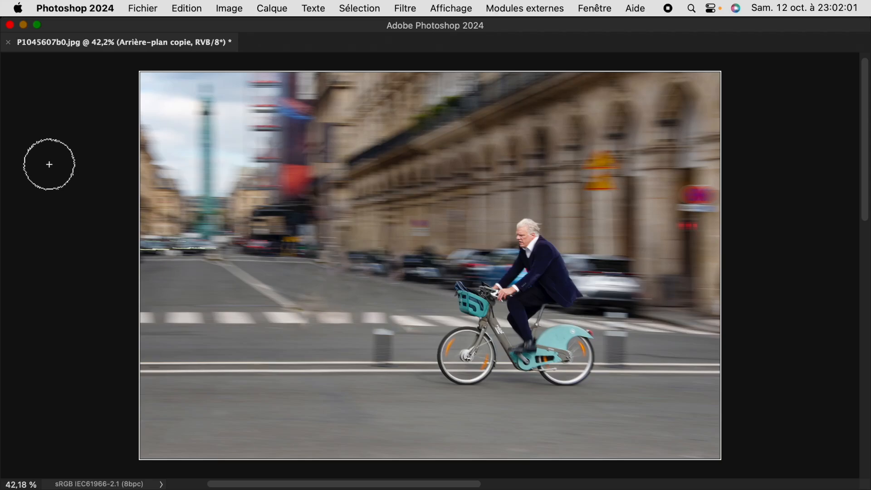
{"action": "key", "text": "f"}
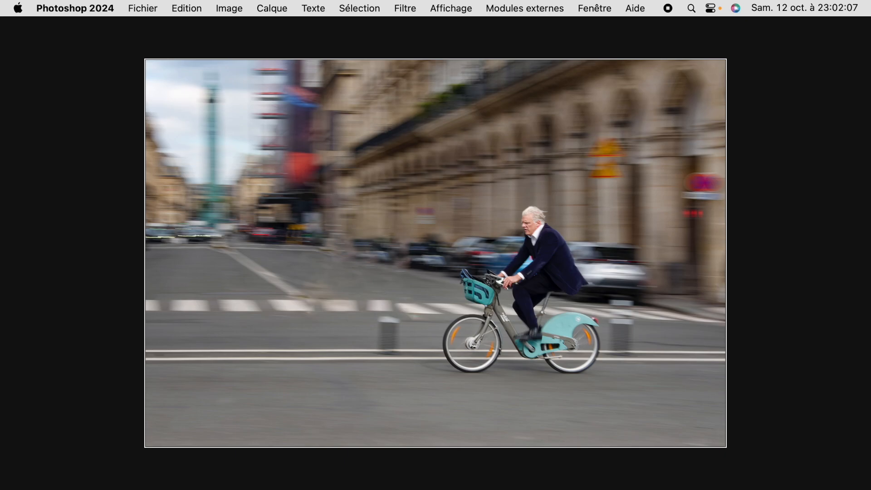
{"action": "key", "text": "f"}
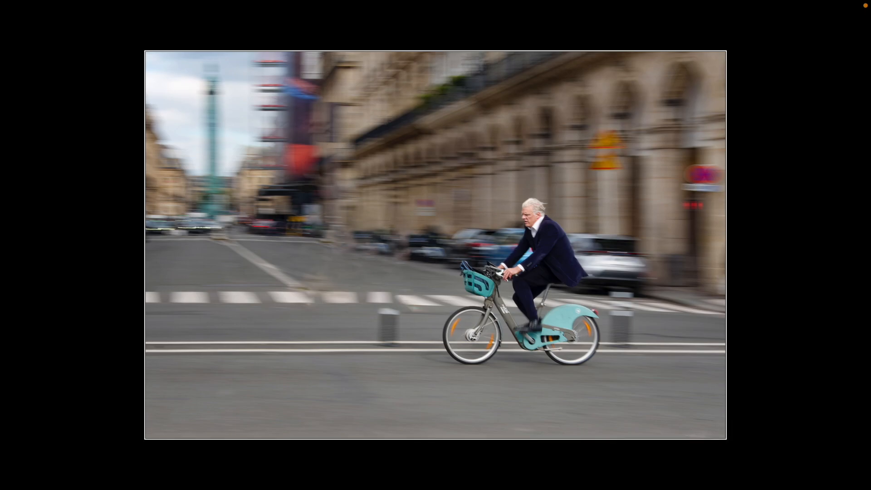